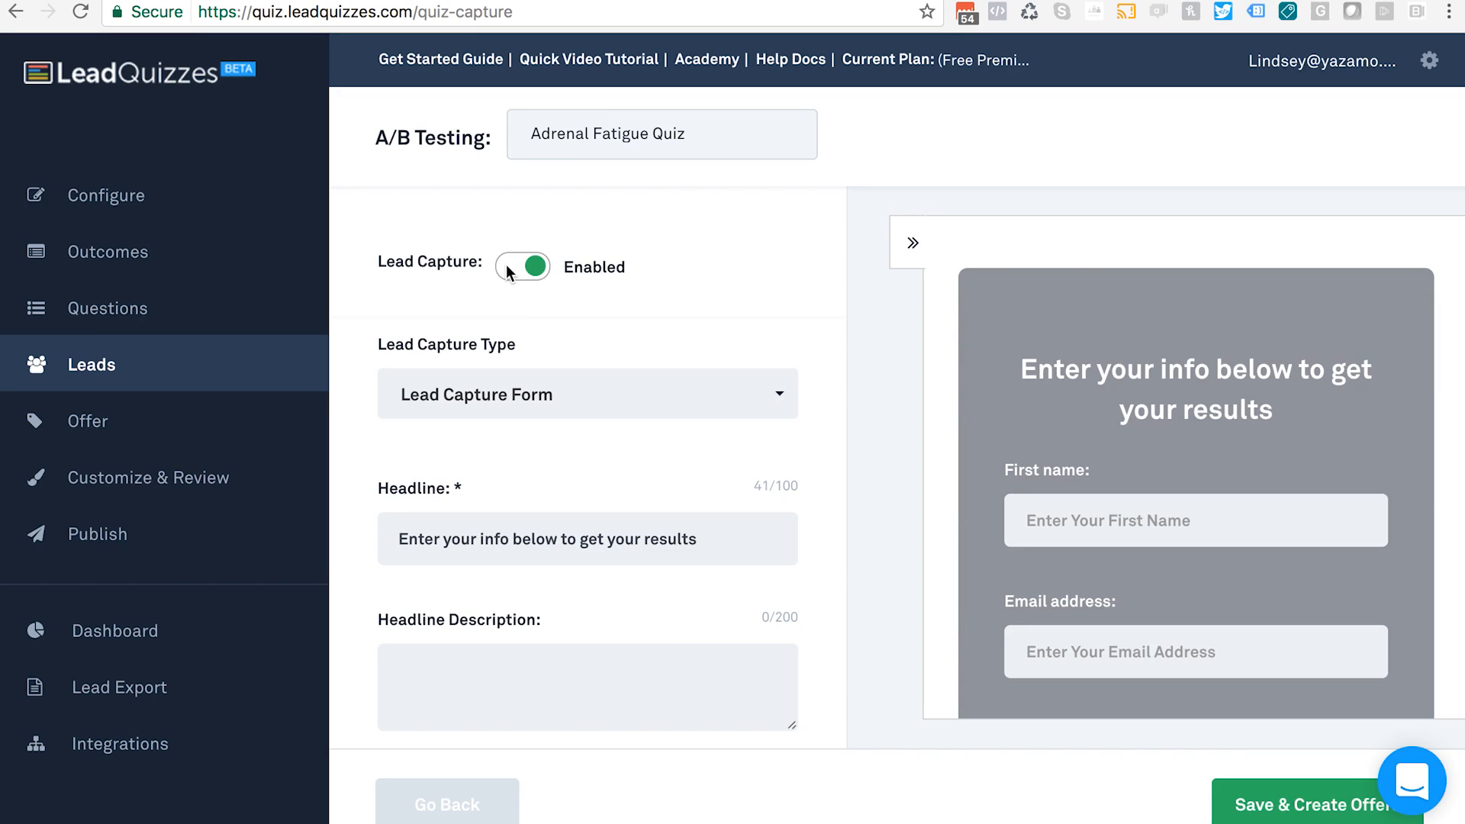
Disable lead capture for the Adrenal Fatigue Quiz and enable it again.
{"action": "left_click", "coordinate": [506, 264]}
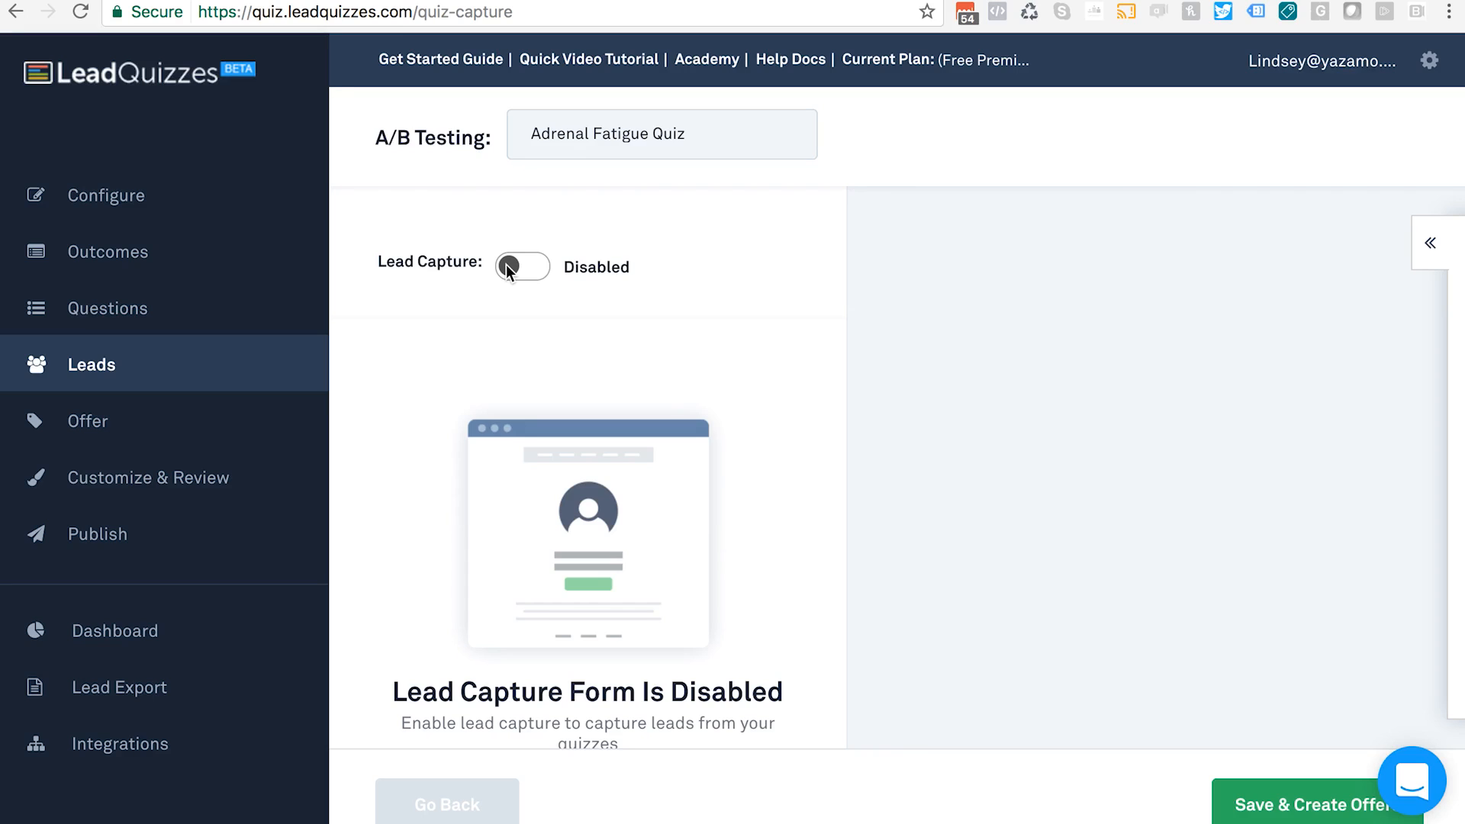
{"action": "left_click", "coordinate": [507, 266]}
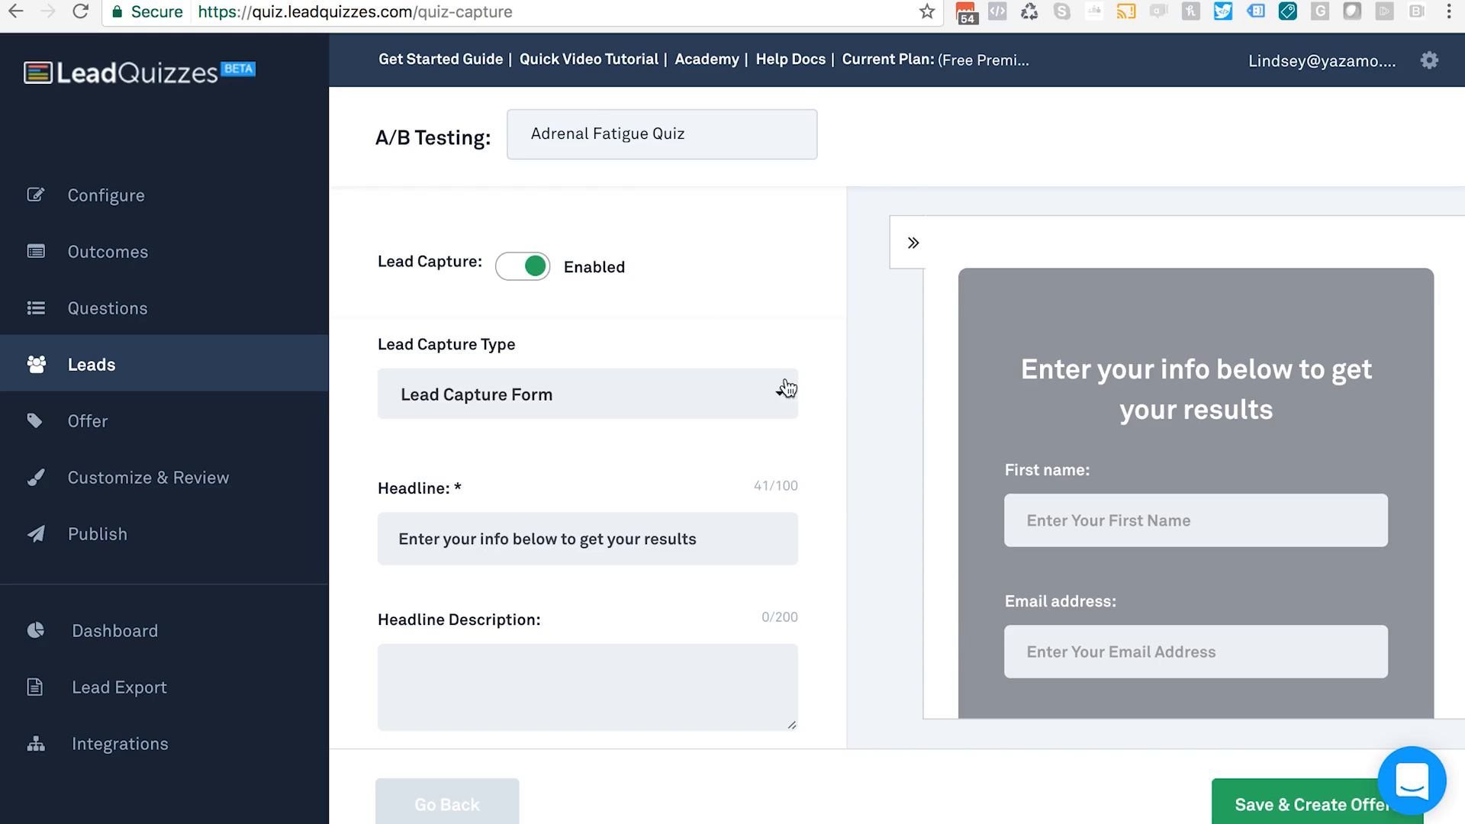
Examine the lead capture types, enabled form fields, form preview and lead form placement options without changing them.
{"action": "scroll", "coordinate": [774, 399], "scroll_direction": "down", "scroll_amount": 1}
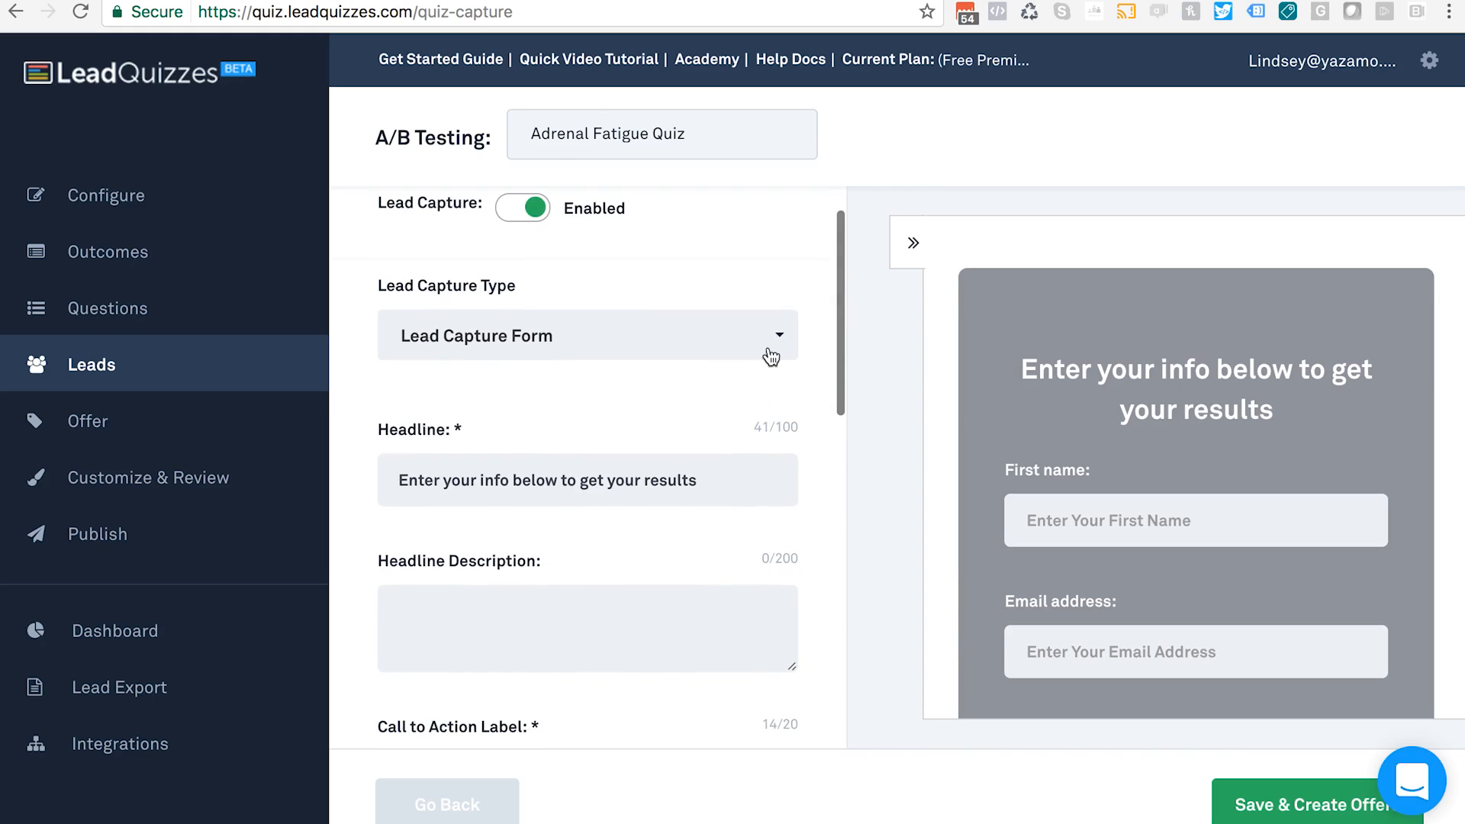
{"action": "left_click", "coordinate": [771, 356]}
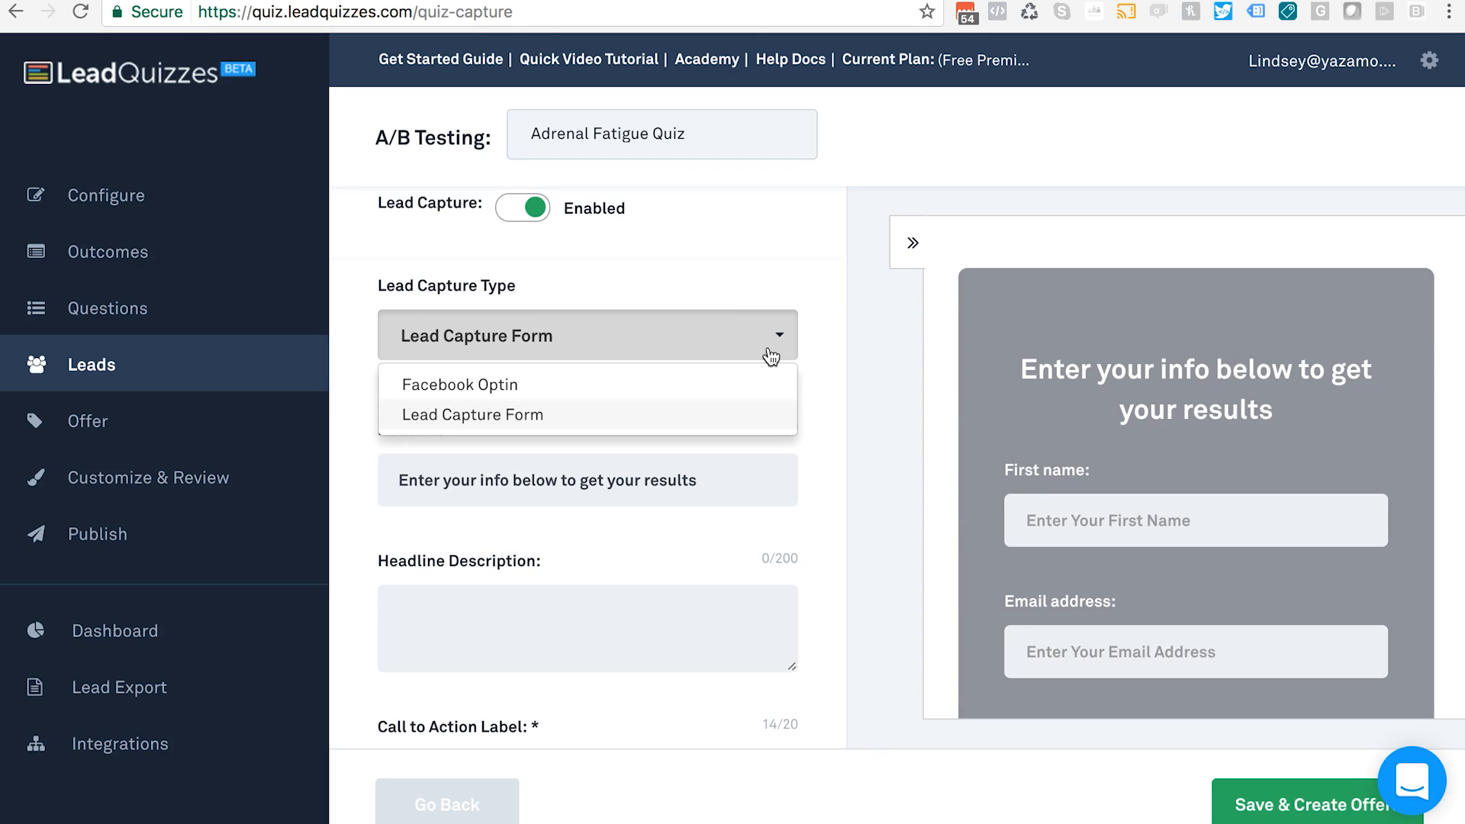
{"action": "left_click", "coordinate": [818, 337]}
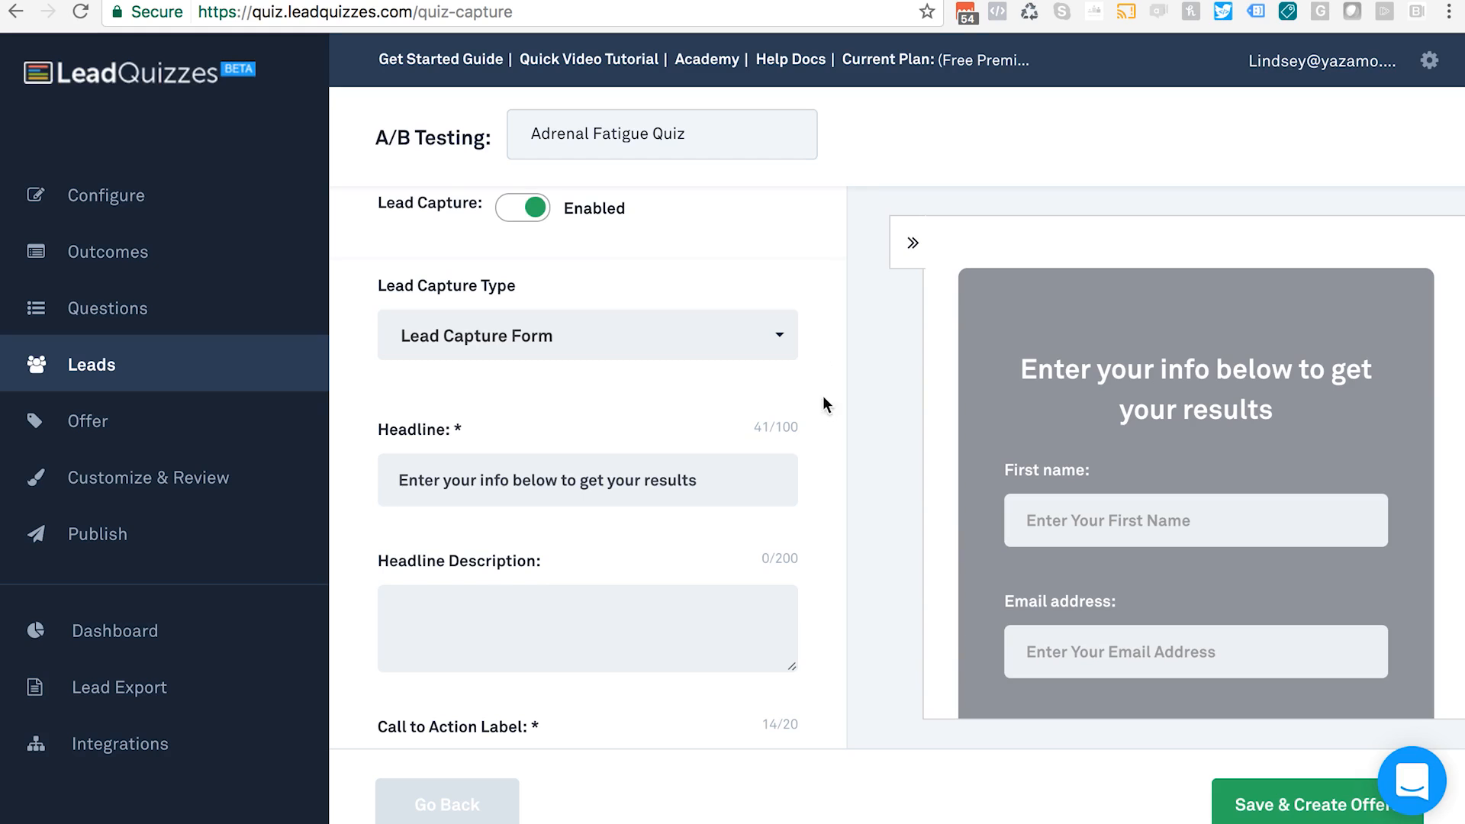
{"action": "scroll", "coordinate": [816, 424], "scroll_direction": "down", "scroll_amount": 3}
{"action": "scroll", "coordinate": [816, 424], "scroll_direction": "down", "scroll_amount": 2}
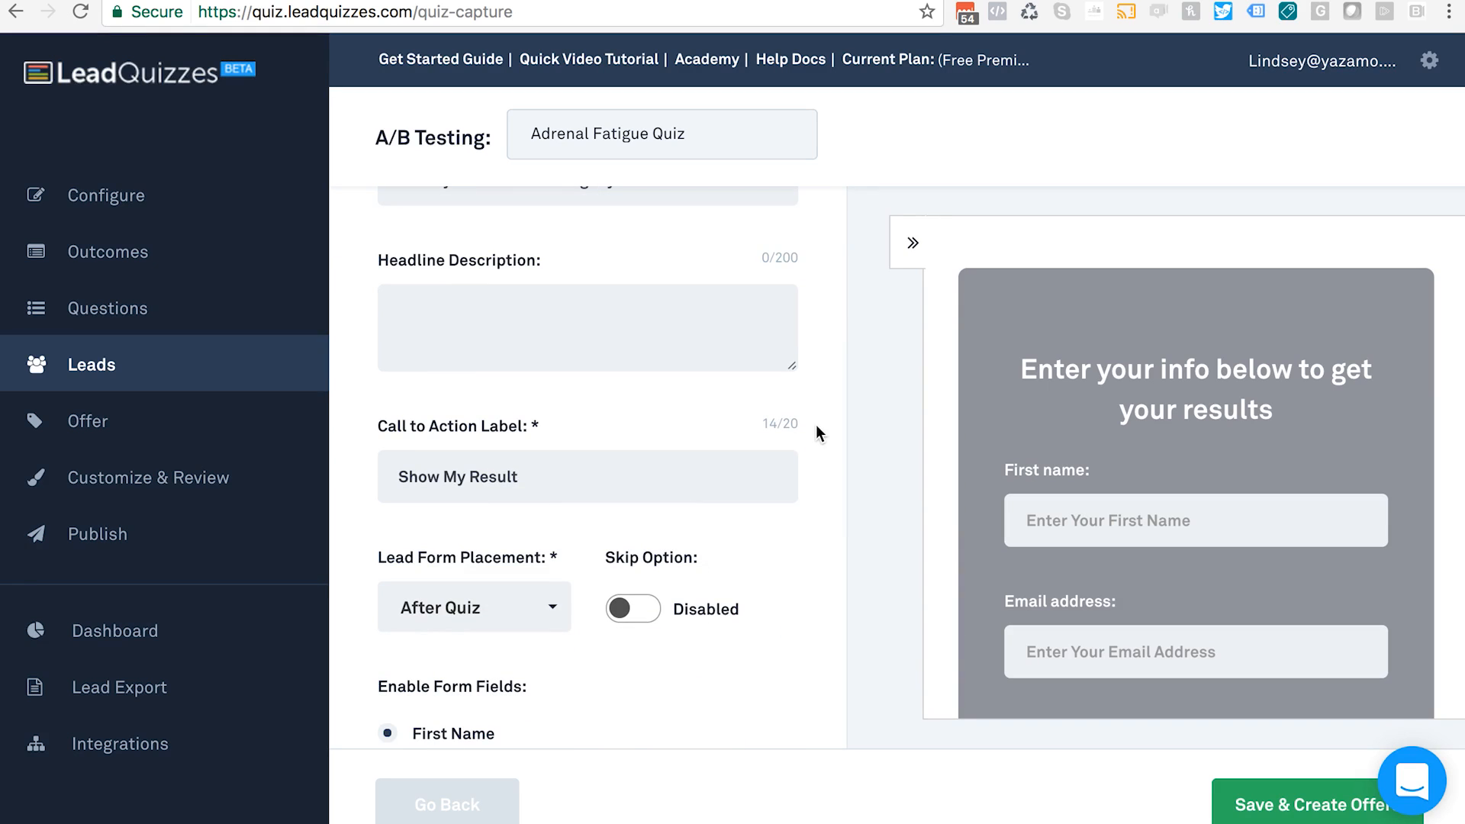
{"action": "scroll", "coordinate": [816, 427], "scroll_direction": "down", "scroll_amount": 3}
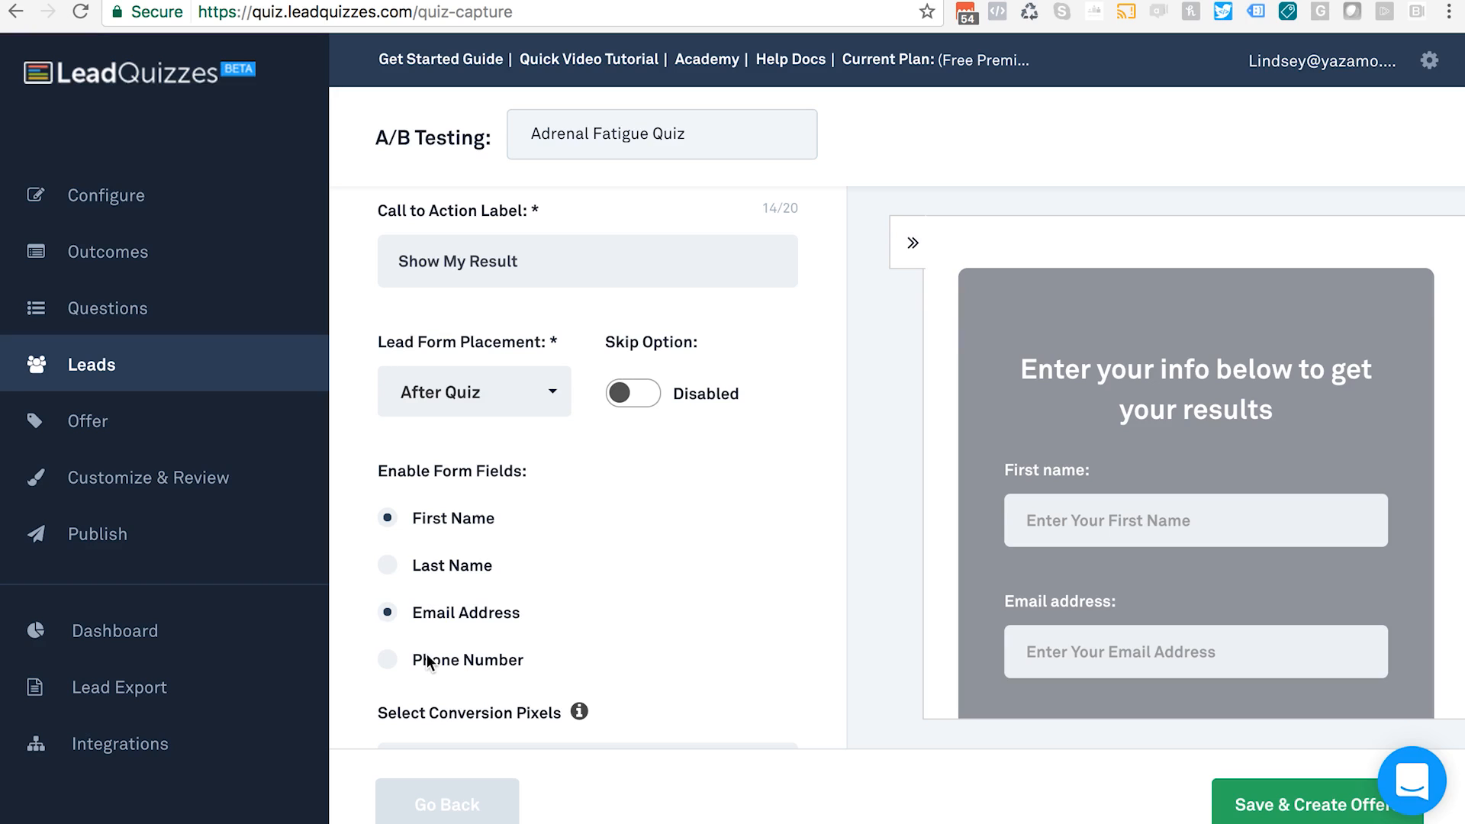
{"action": "scroll", "coordinate": [1285, 455], "scroll_direction": "down", "scroll_amount": 2}
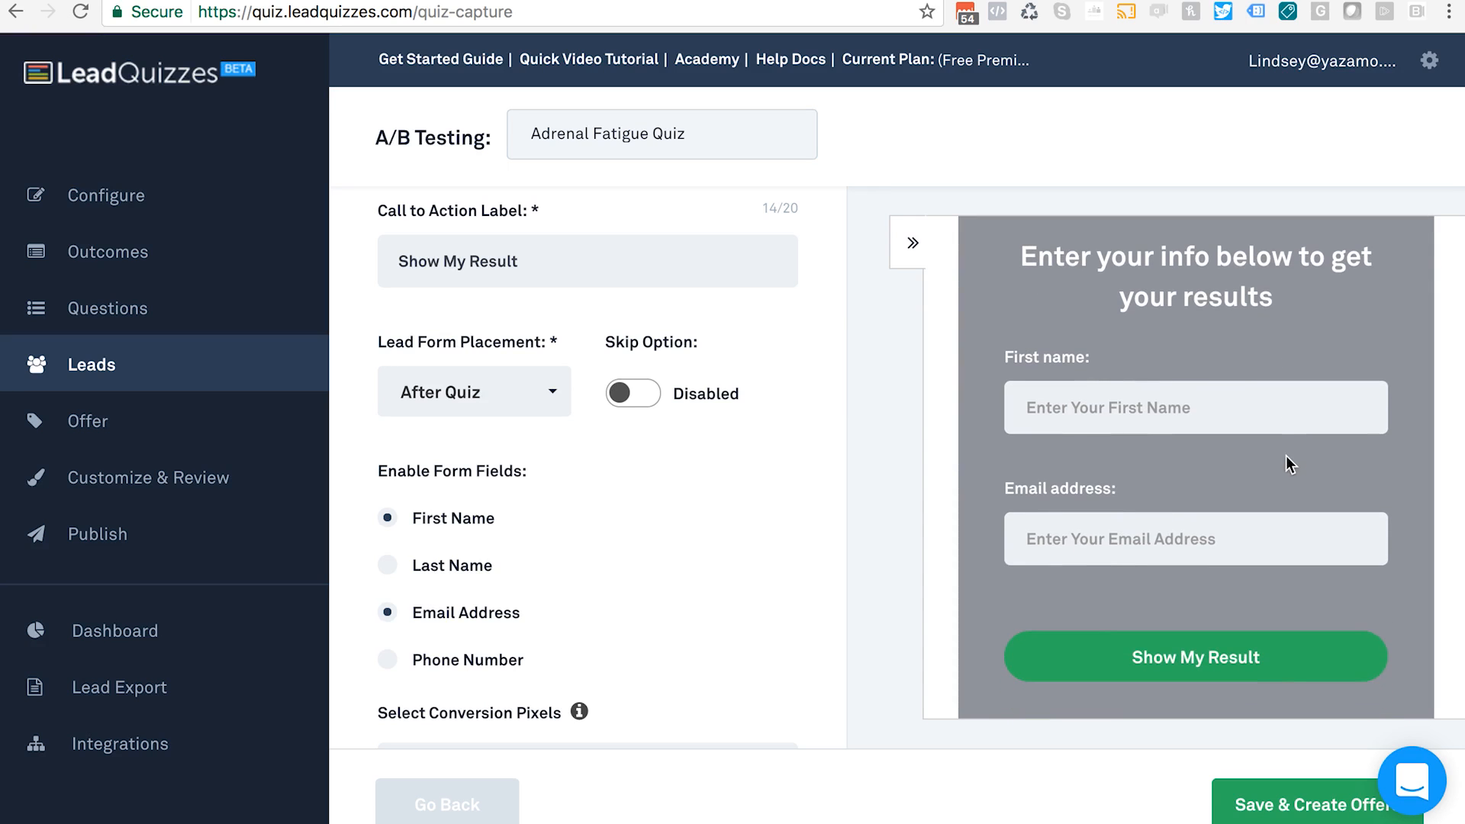
{"action": "scroll", "coordinate": [794, 414], "scroll_direction": "up", "scroll_amount": 3}
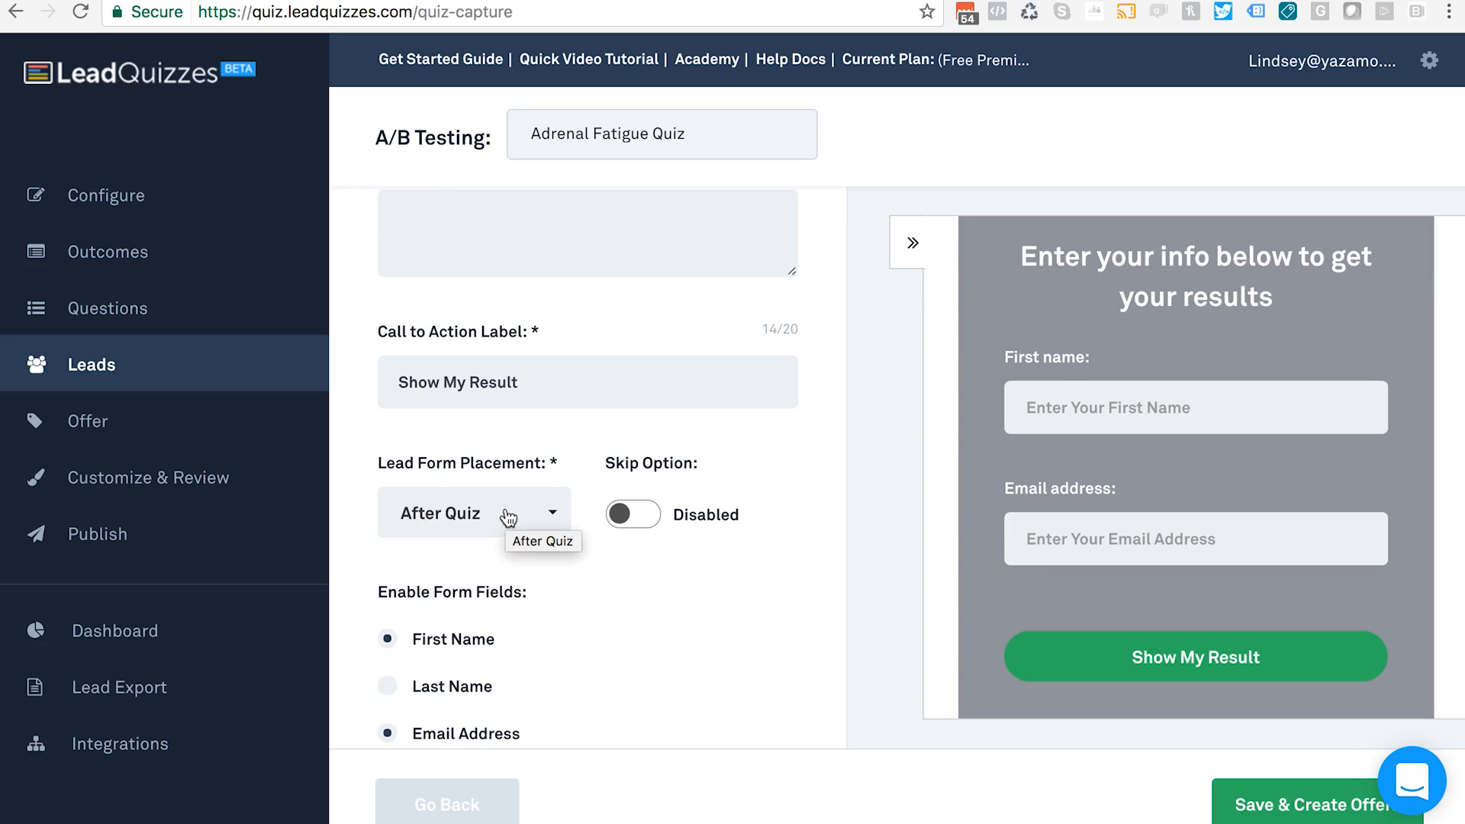
{"action": "left_click", "coordinate": [508, 519]}
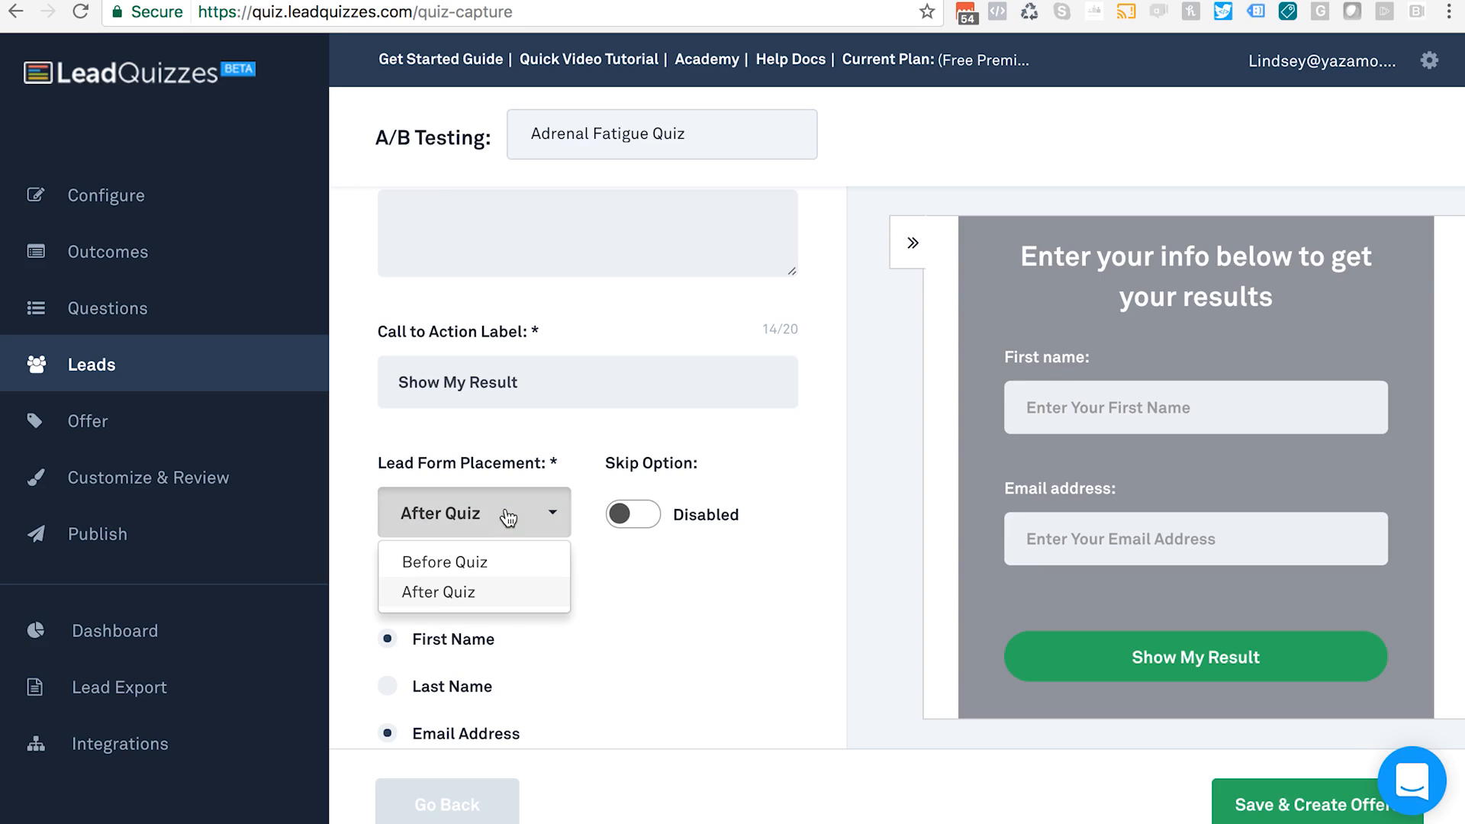
{"action": "left_click", "coordinate": [593, 468]}
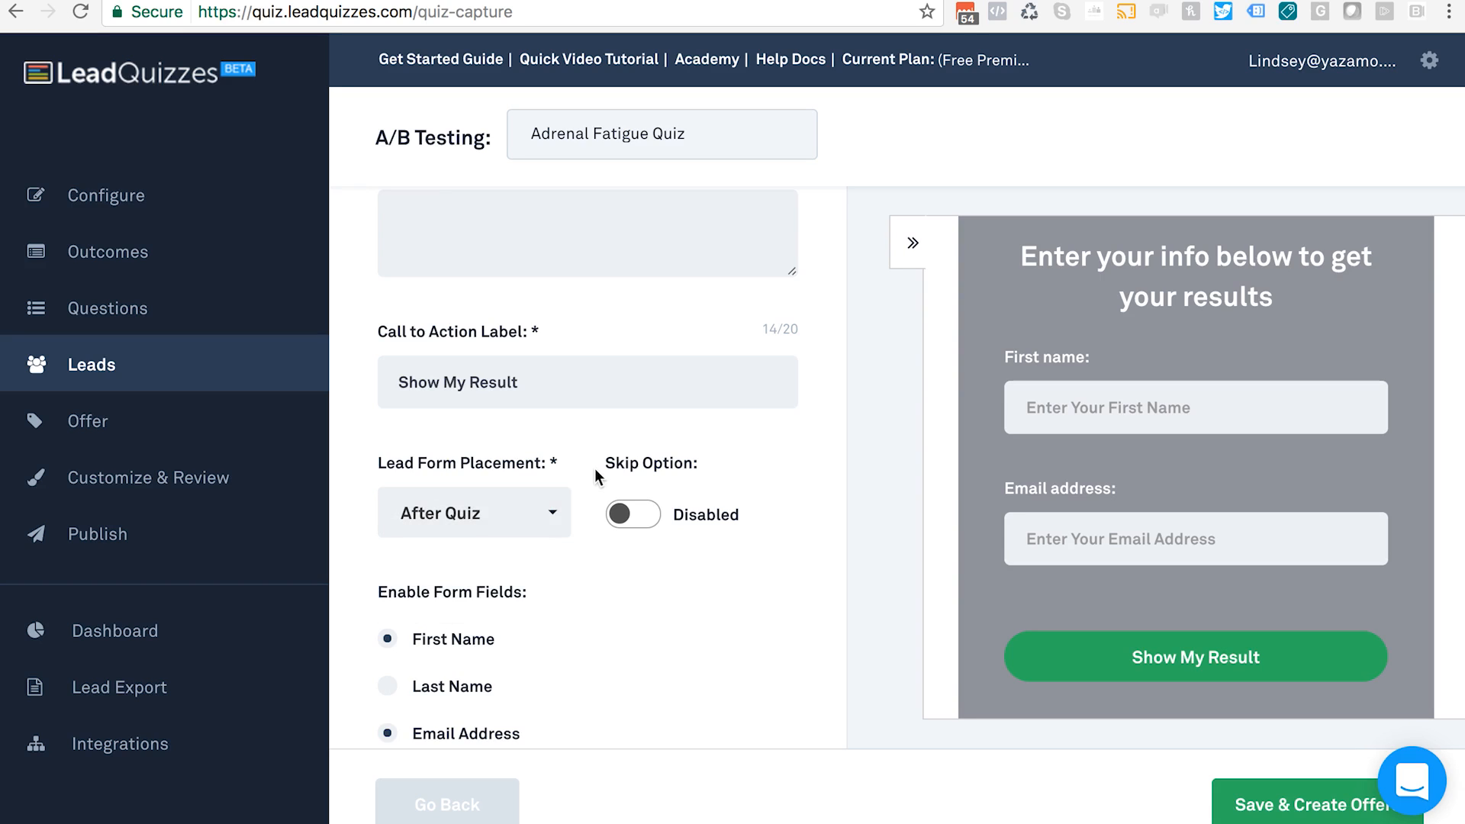
Enable the lead form's skip option, check it in the form preview, and disable it again.
{"action": "left_click", "coordinate": [643, 517]}
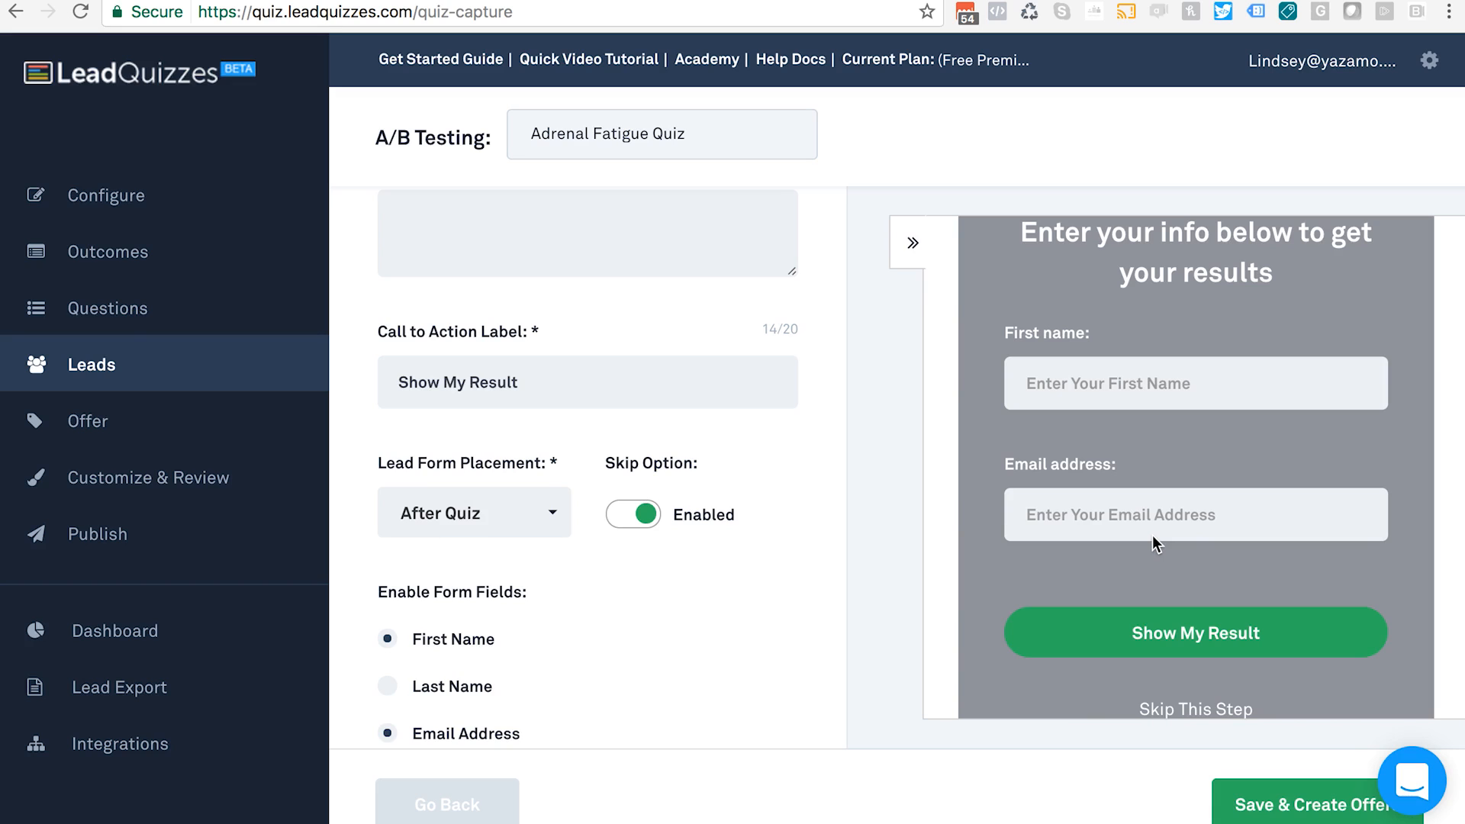
{"action": "scroll", "coordinate": [1151, 544], "scroll_direction": "down", "scroll_amount": 3}
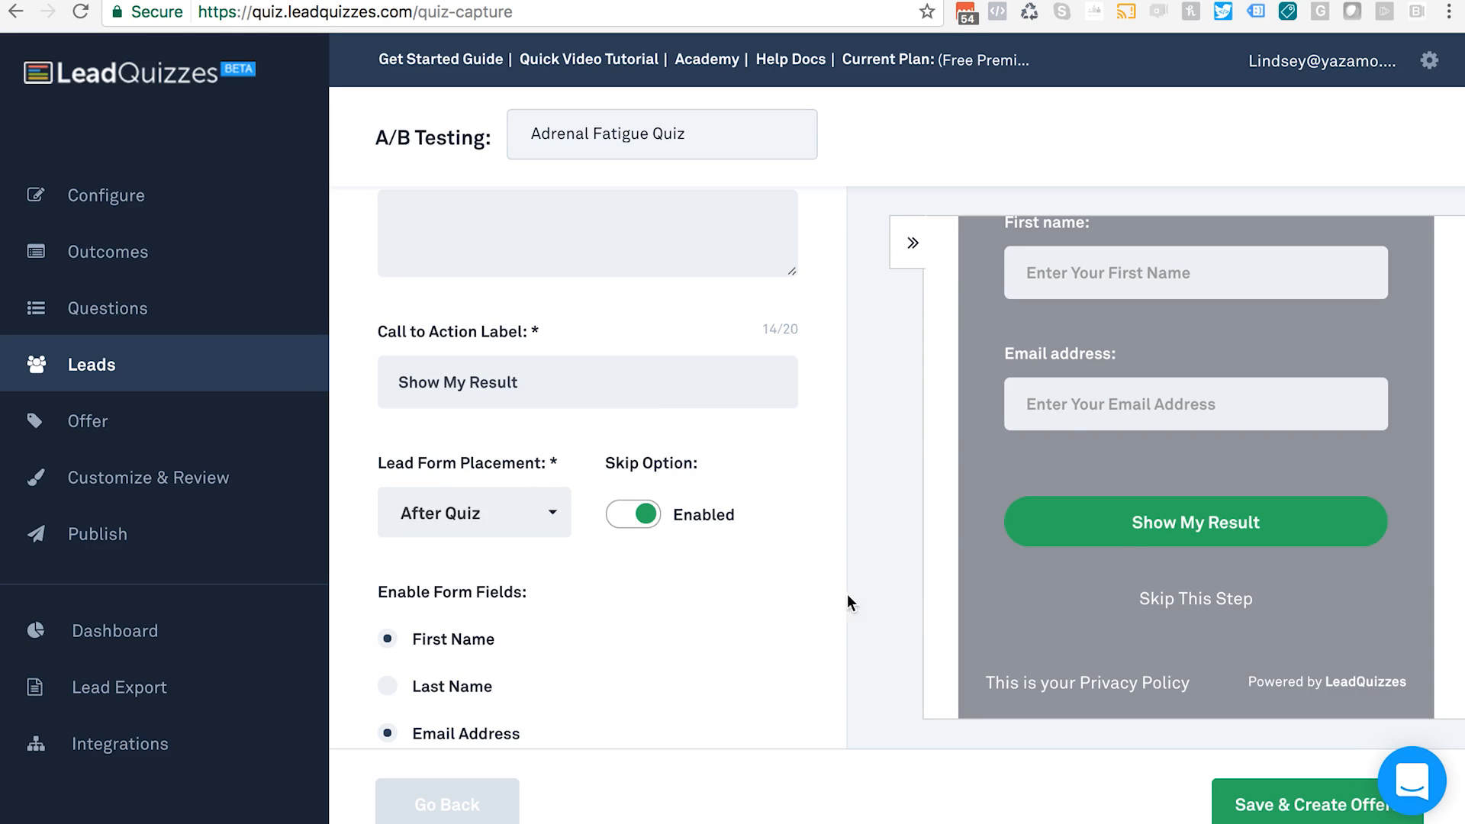
{"action": "left_click", "coordinate": [618, 518]}
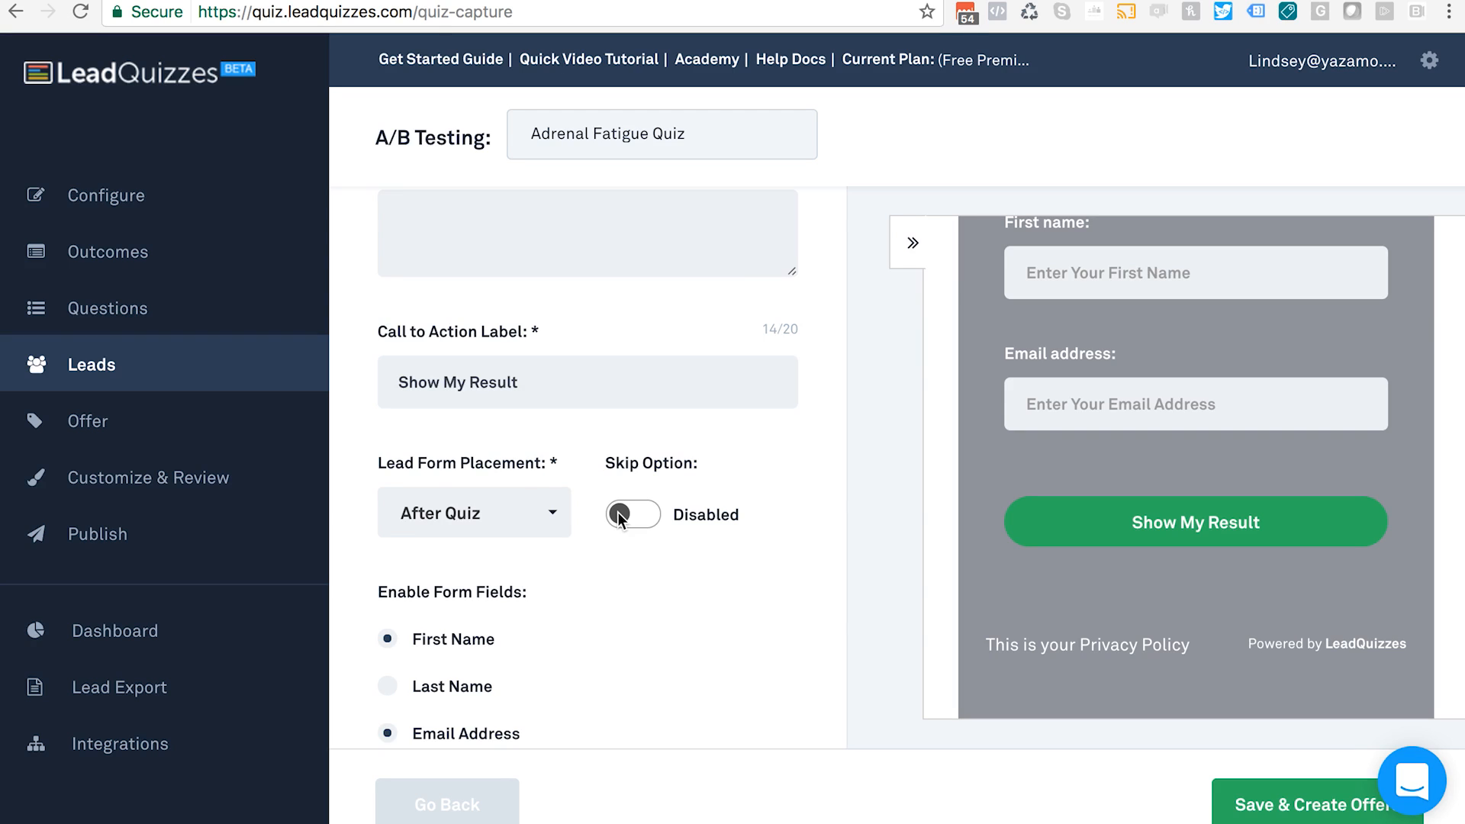
Enter "We will never share" as the lead form's headline description.
{"action": "scroll", "coordinate": [618, 513], "scroll_direction": "up", "scroll_amount": 2}
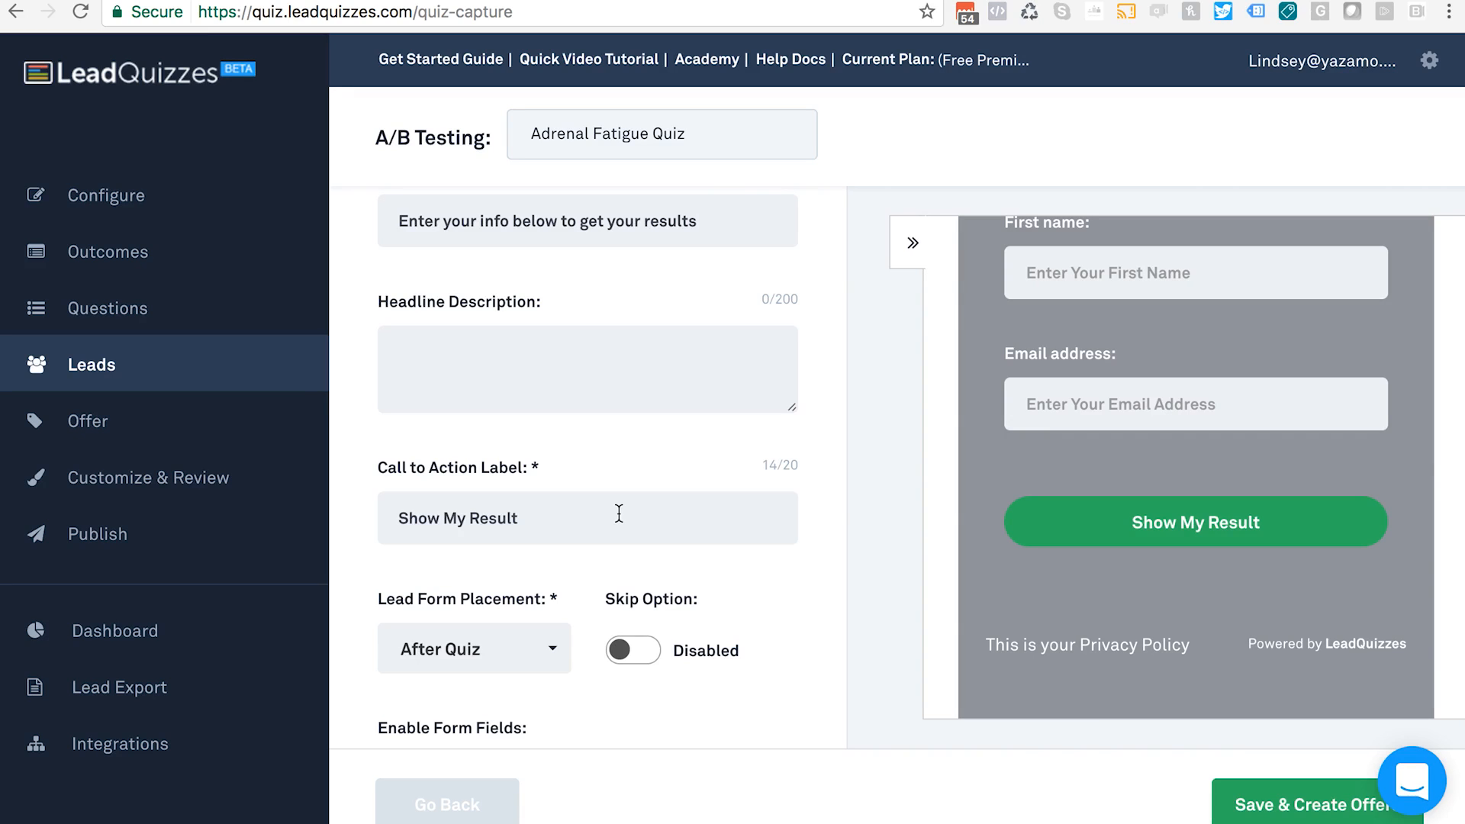
{"action": "left_click", "coordinate": [533, 517]}
{"action": "scroll", "coordinate": [540, 473], "scroll_direction": "up", "scroll_amount": 3}
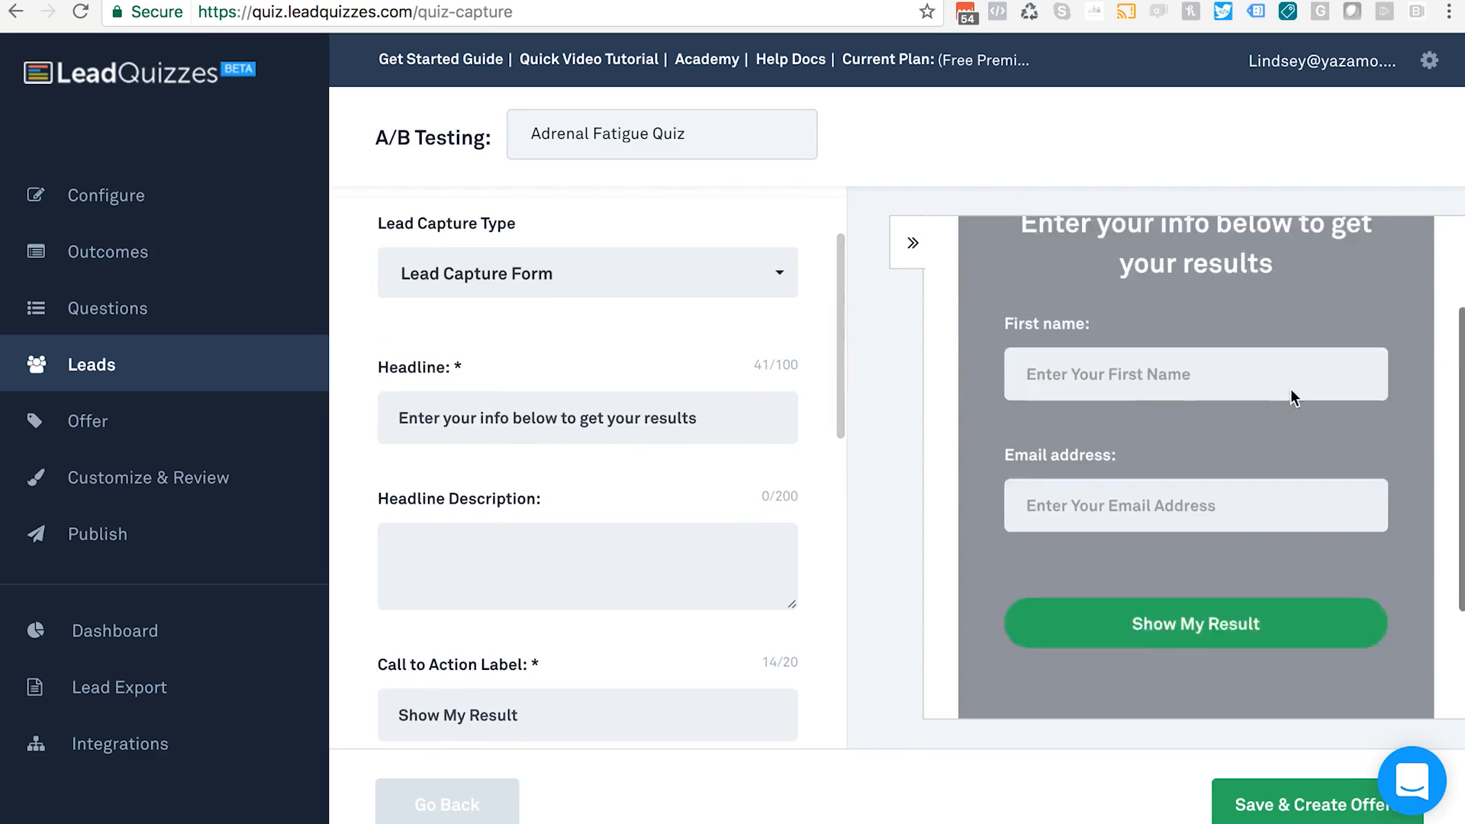
{"action": "scroll", "coordinate": [1289, 387], "scroll_direction": "up", "scroll_amount": 3}
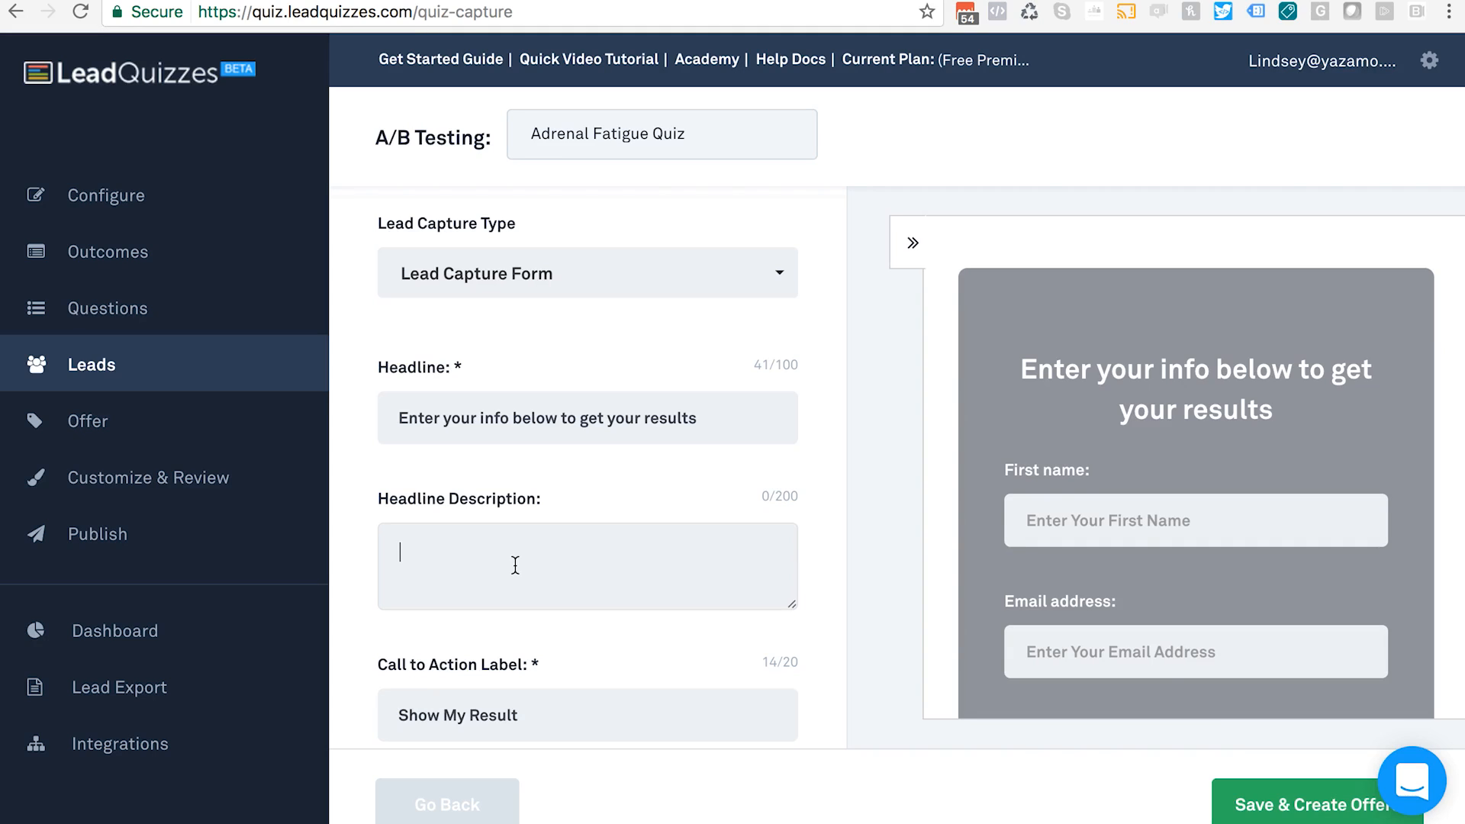
{"action": "type", "text": "We will never share"}
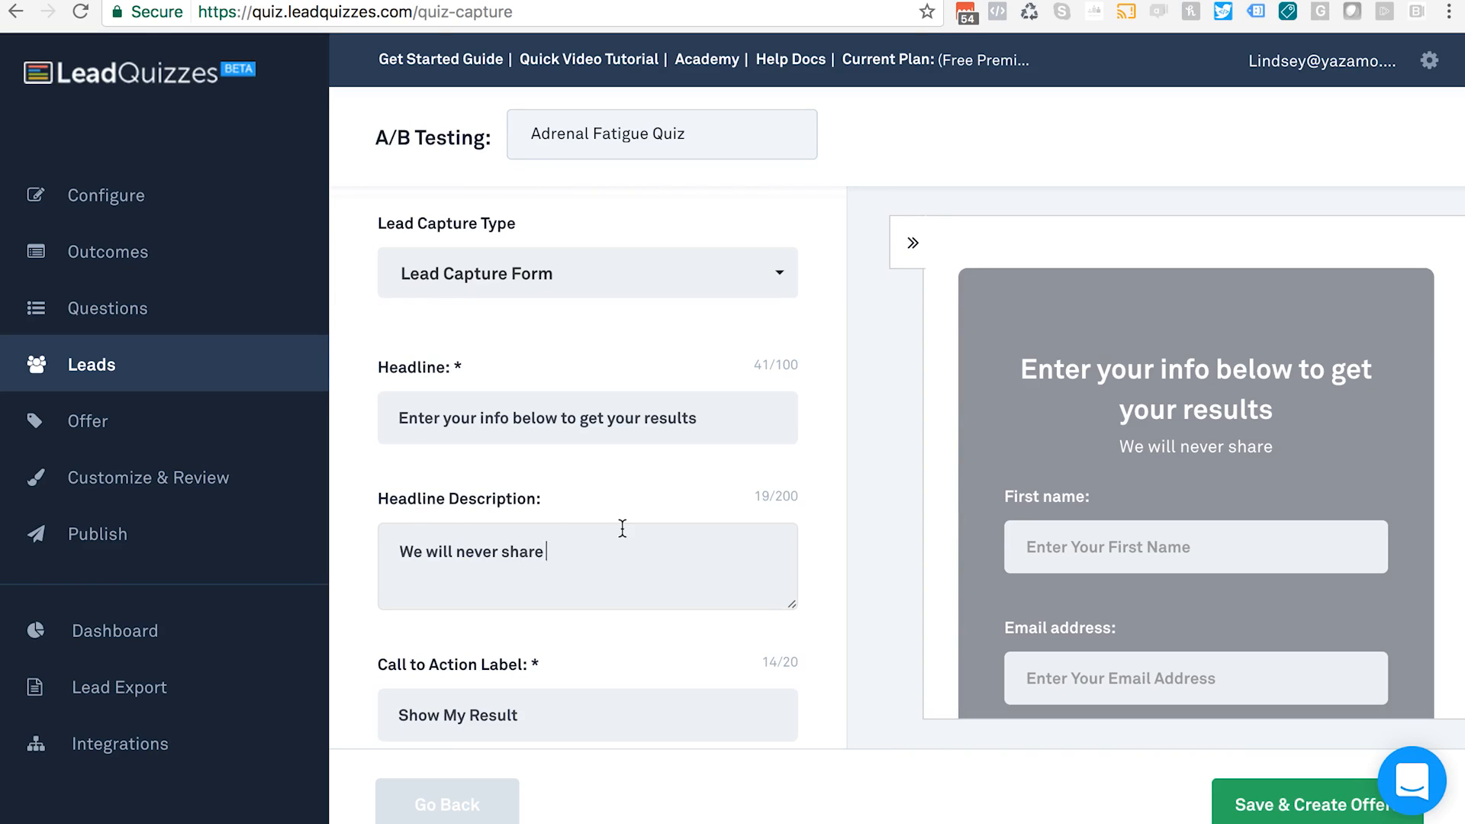
Check the privacy policy text in the form preview and add the "facebook pixel - renting quiz" conversion pixel.
{"action": "scroll", "coordinate": [622, 527], "scroll_direction": "down", "scroll_amount": 5}
{"action": "scroll", "coordinate": [623, 526], "scroll_direction": "down", "scroll_amount": 5}
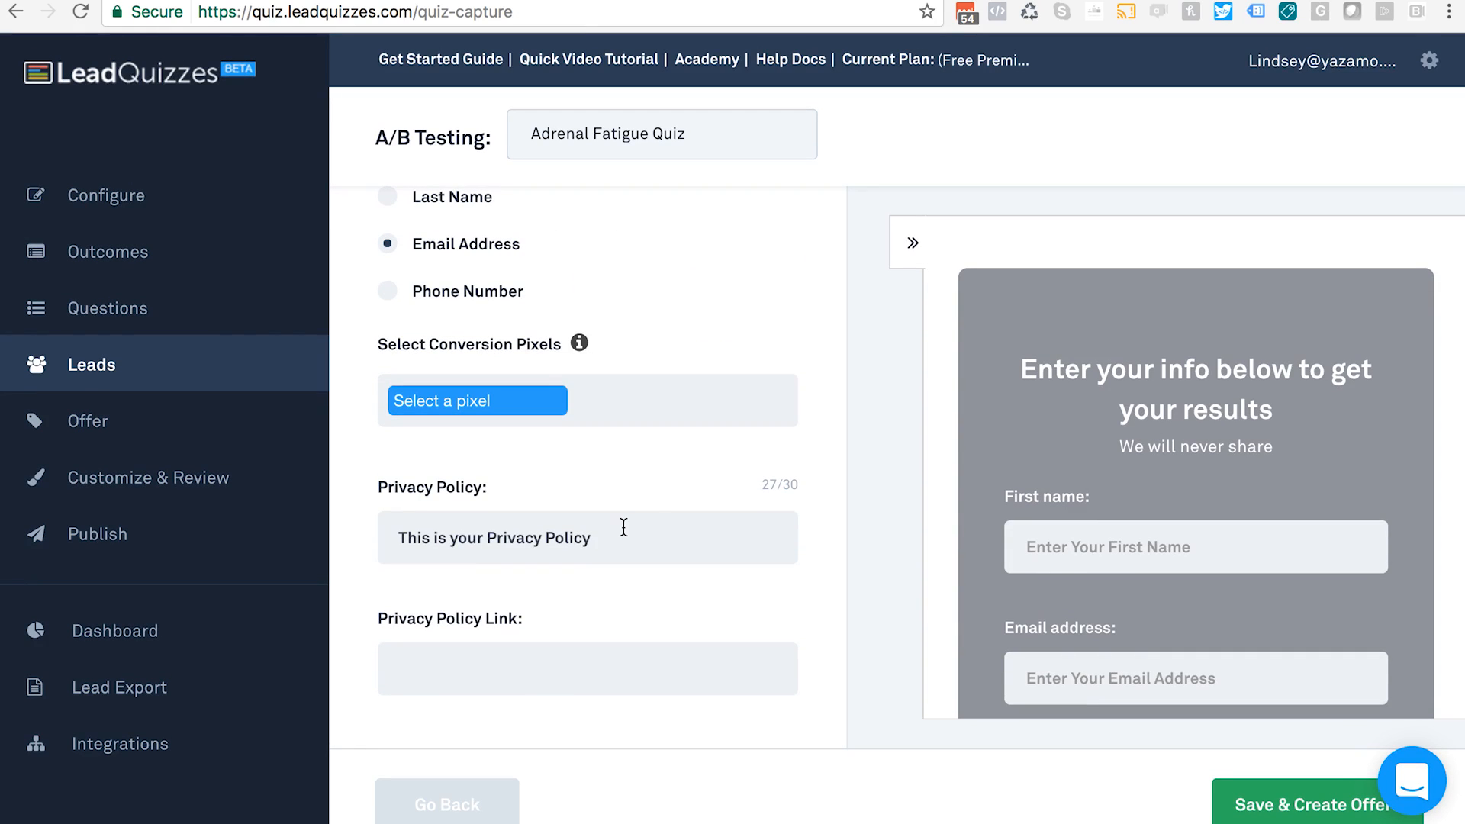
{"action": "scroll", "coordinate": [1150, 546], "scroll_direction": "down", "scroll_amount": 5}
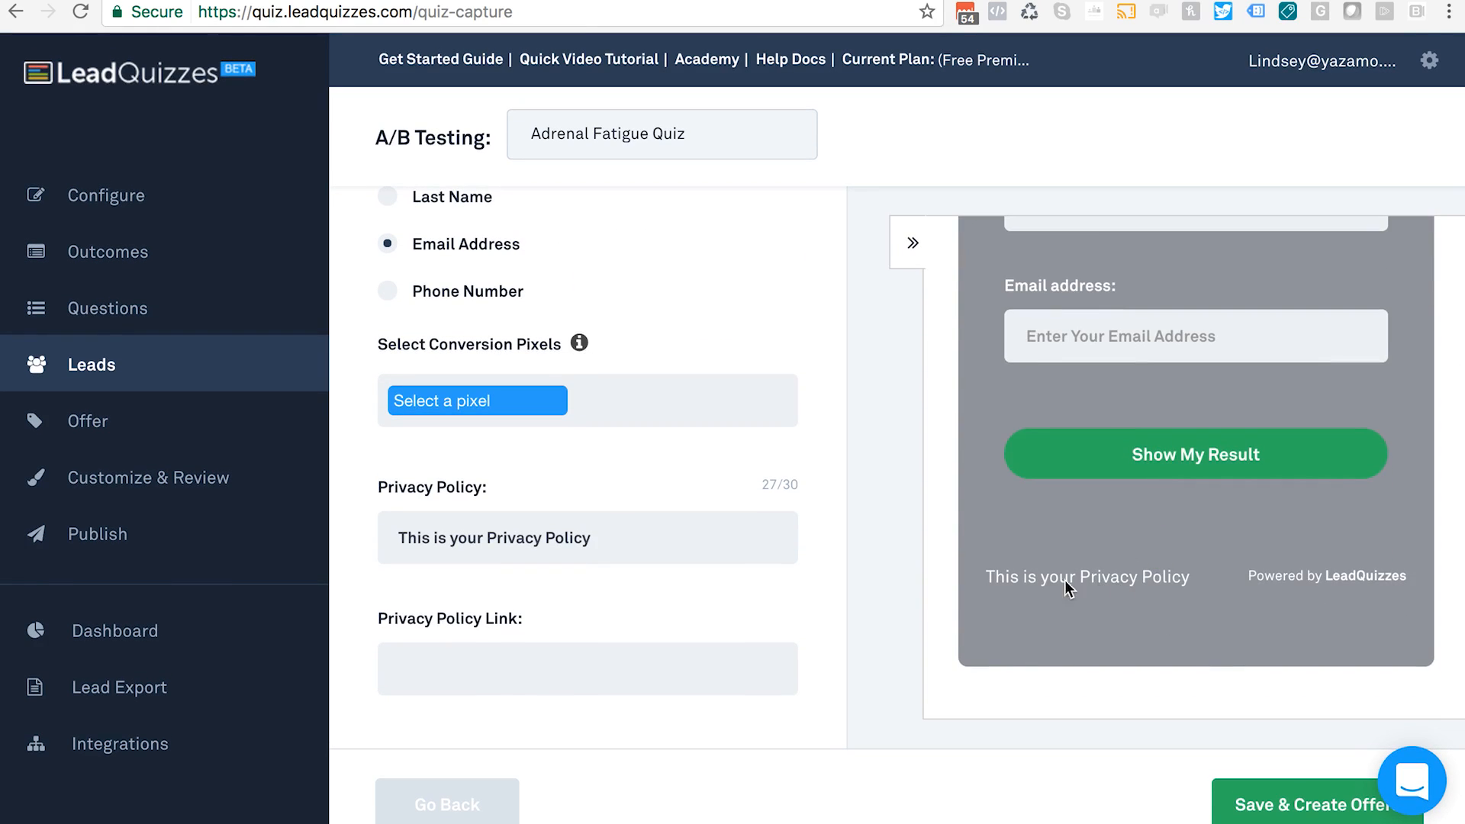
{"action": "left_click", "coordinate": [598, 652]}
{"action": "type", "text": "face"}
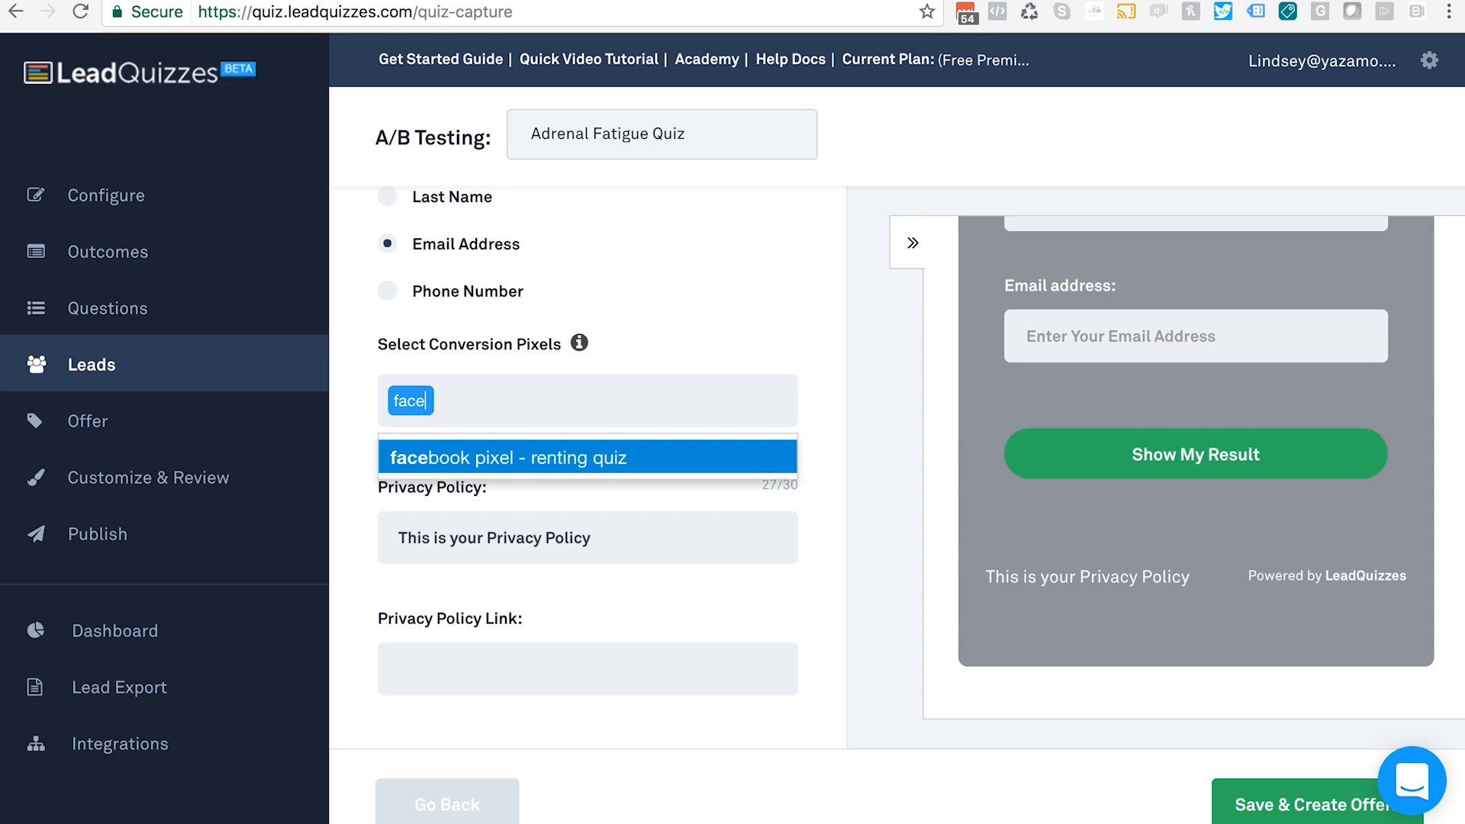
{"action": "left_click", "coordinate": [479, 460]}
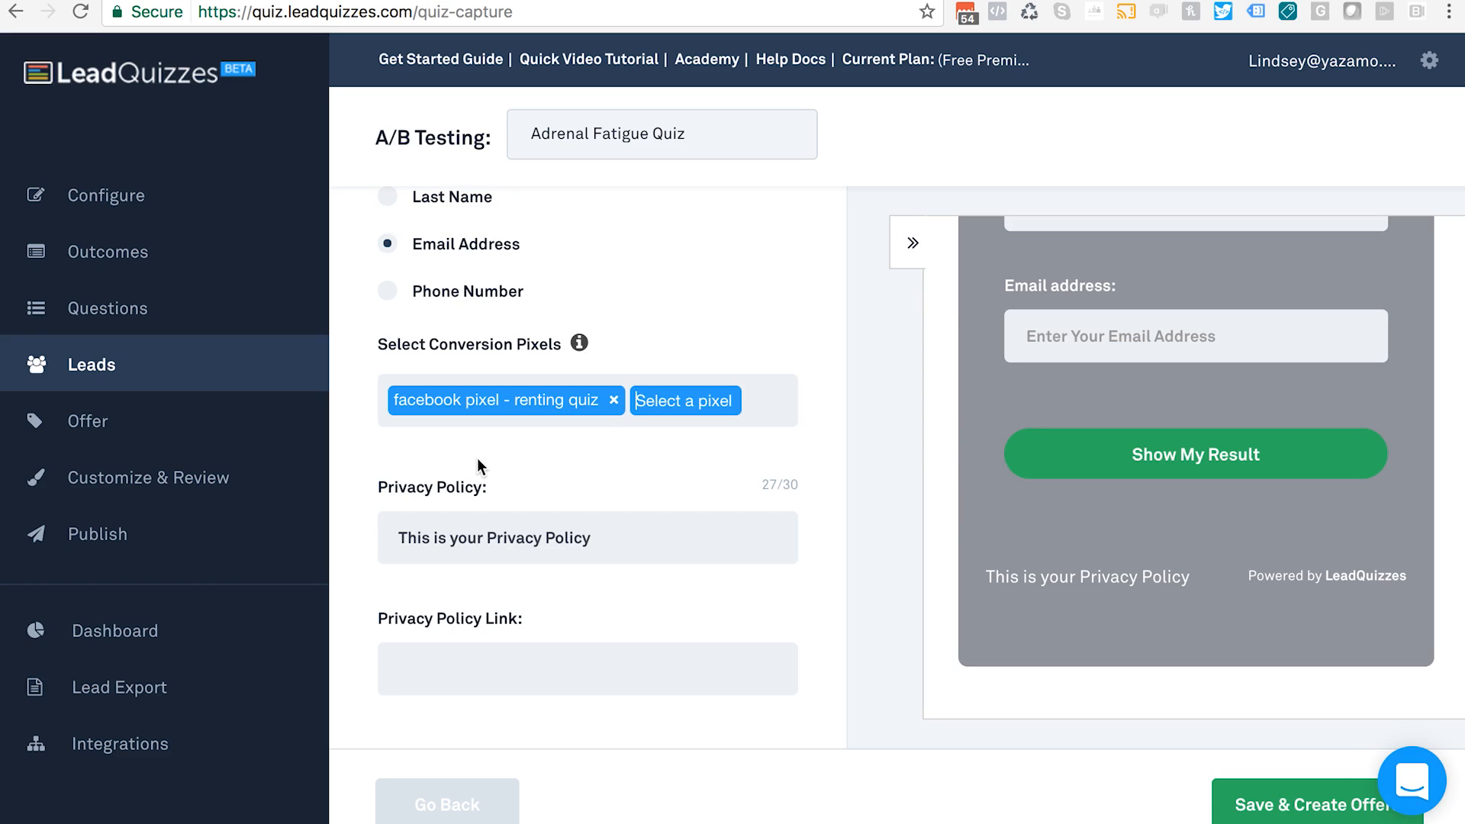
Change the lead capture type to Facebook Optin.
{"action": "scroll", "coordinate": [662, 249], "scroll_direction": "up", "scroll_amount": 3}
{"action": "scroll", "coordinate": [661, 252], "scroll_direction": "up", "scroll_amount": 3}
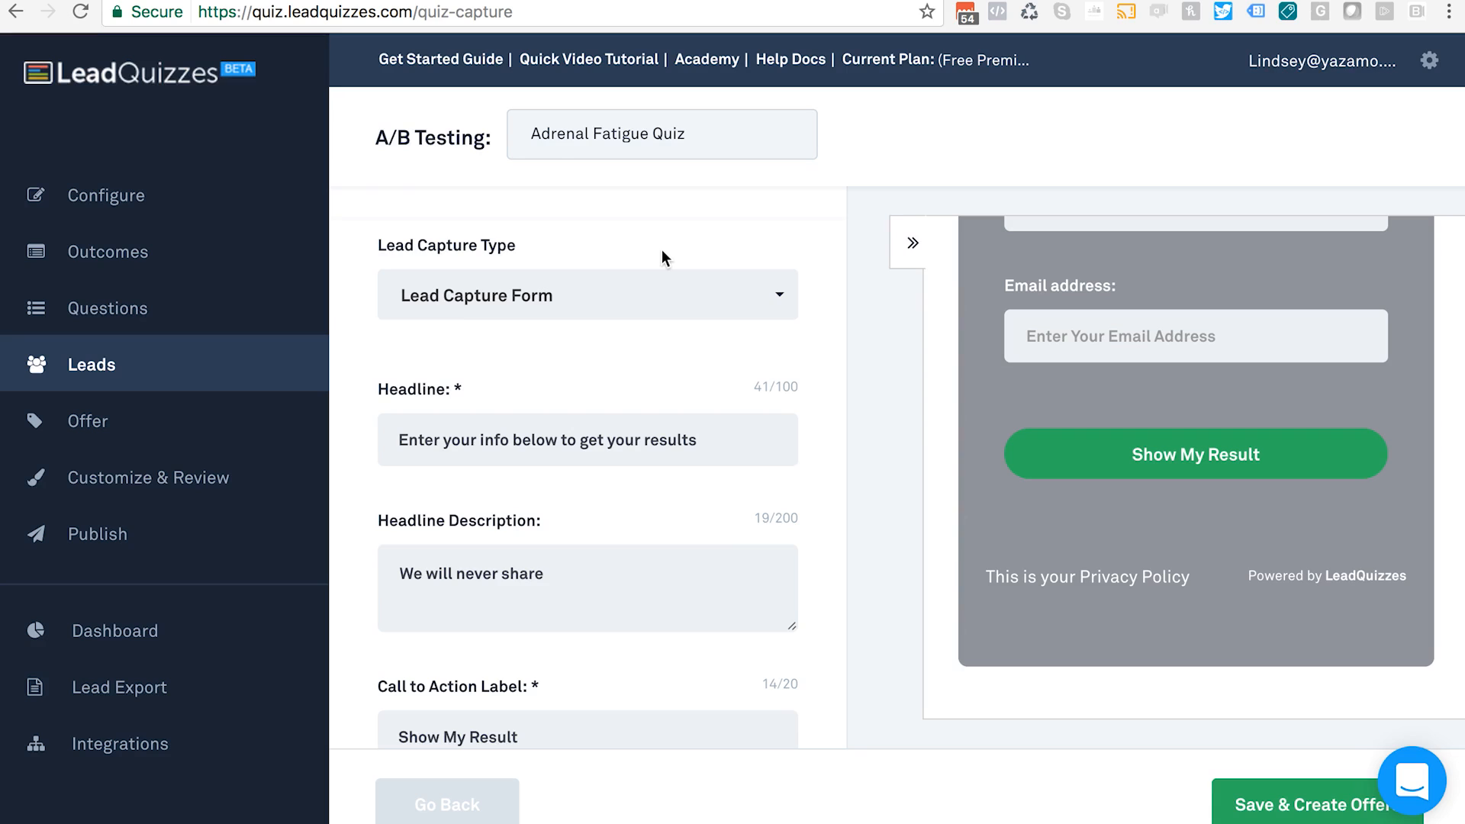
{"action": "left_click", "coordinate": [671, 297]}
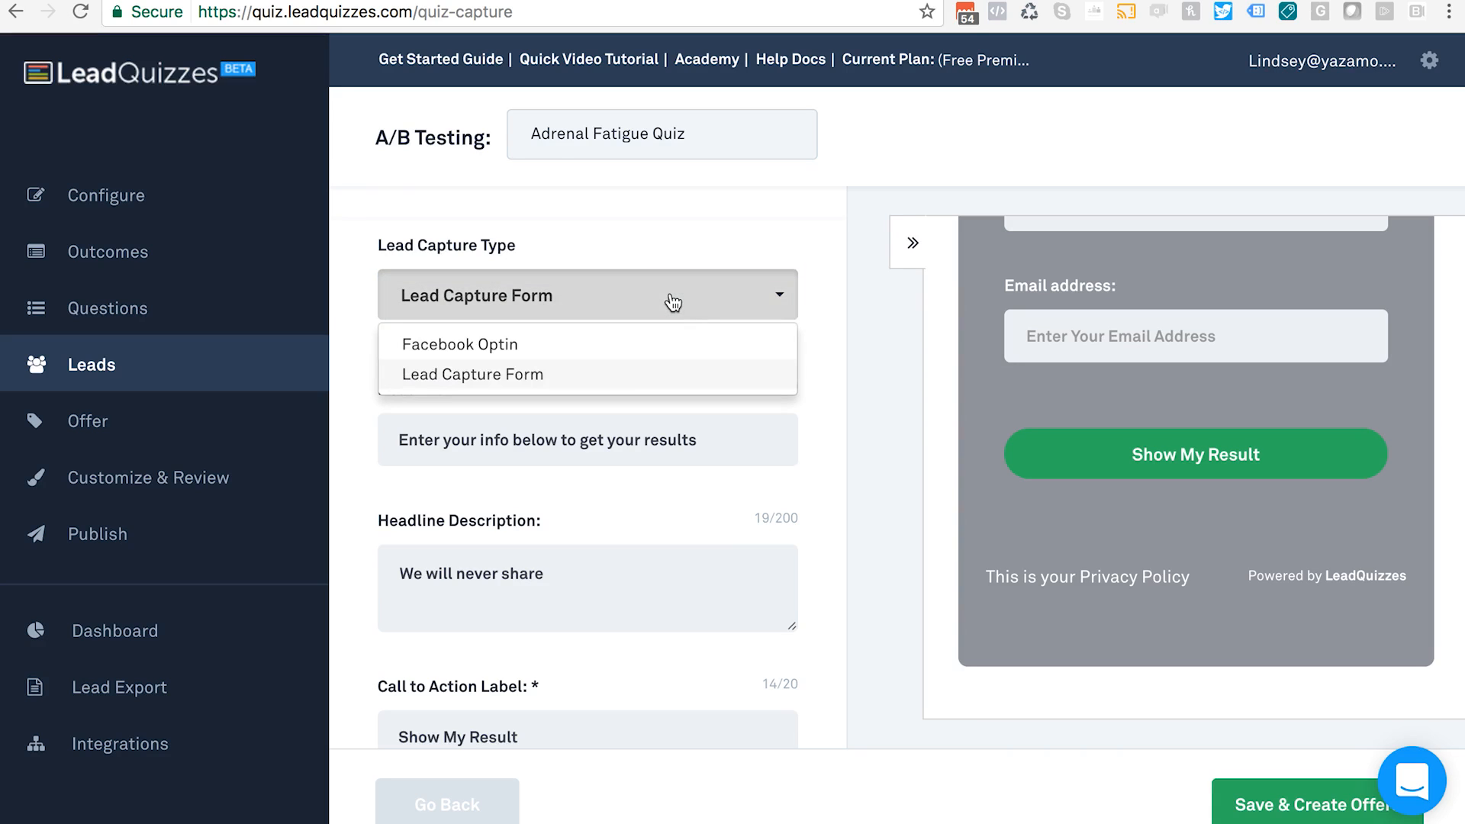
{"action": "left_click", "coordinate": [579, 345]}
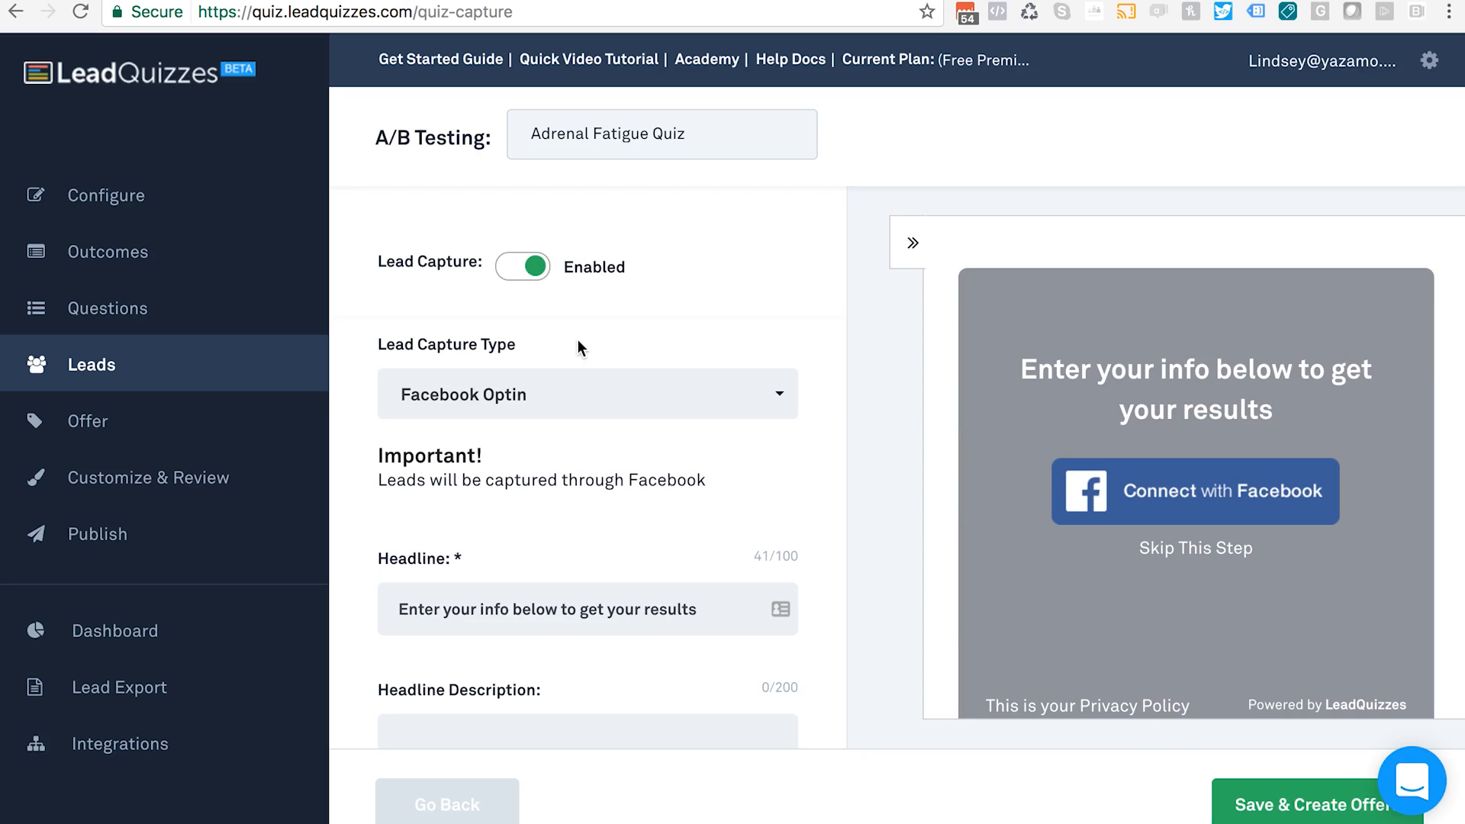
Review the Facebook Optin settings and preview, and save them to continue to the offer setup.
{"action": "scroll", "coordinate": [559, 561], "scroll_direction": "down", "scroll_amount": 5}
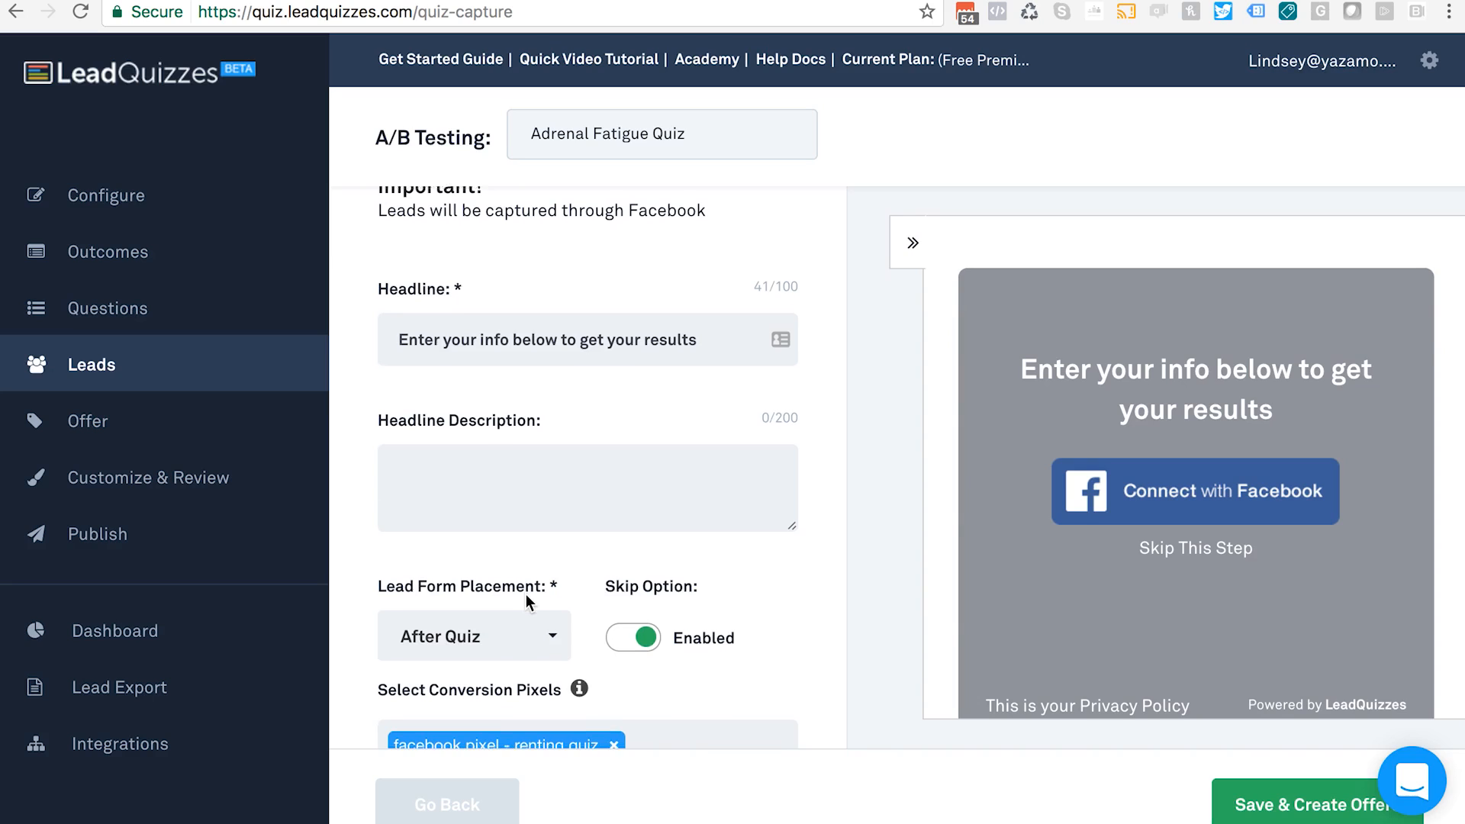
{"action": "scroll", "coordinate": [525, 594], "scroll_direction": "down", "scroll_amount": 5}
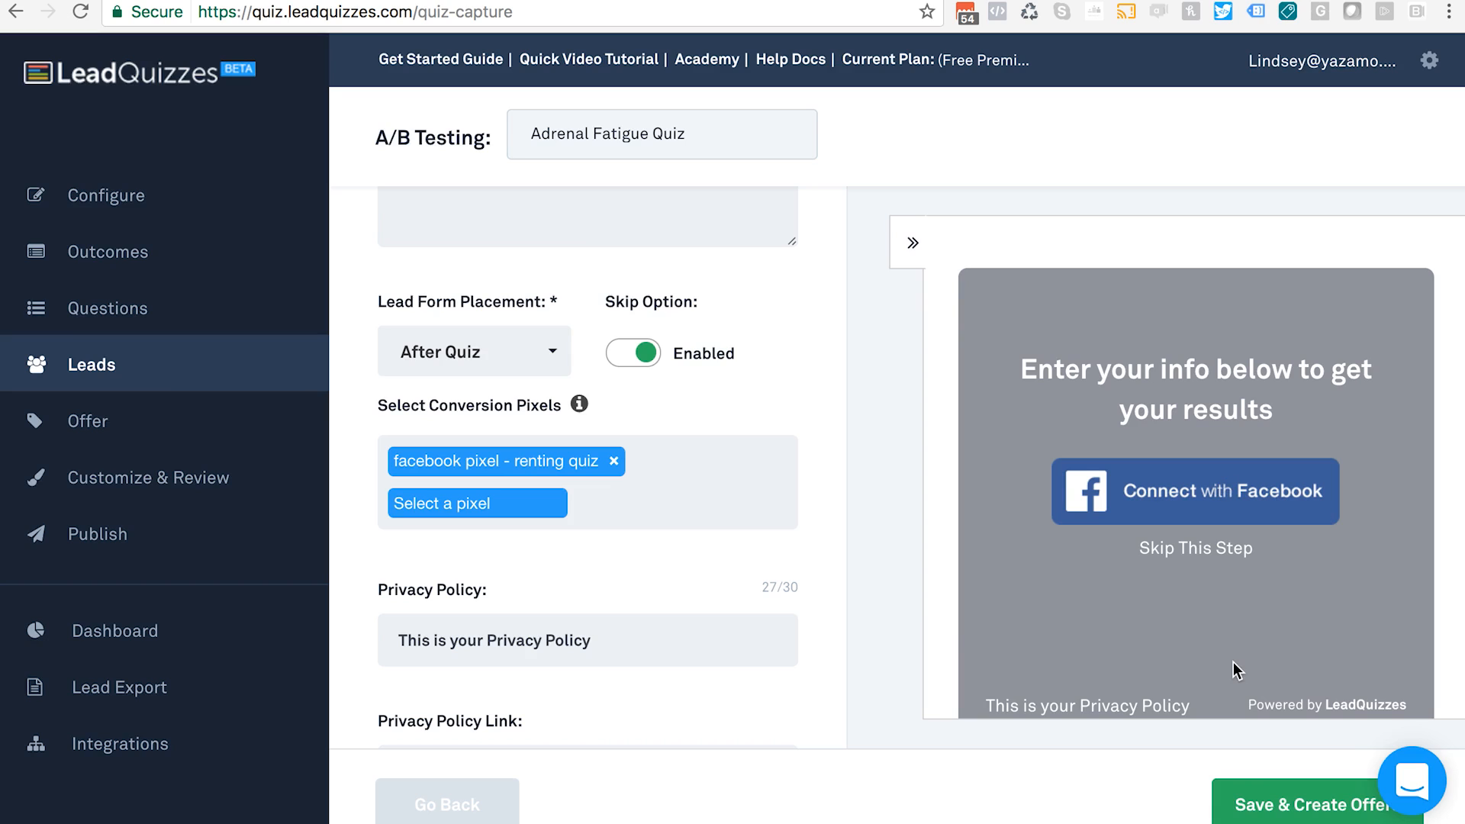
{"action": "scroll", "coordinate": [1233, 661], "scroll_direction": "down", "scroll_amount": 2}
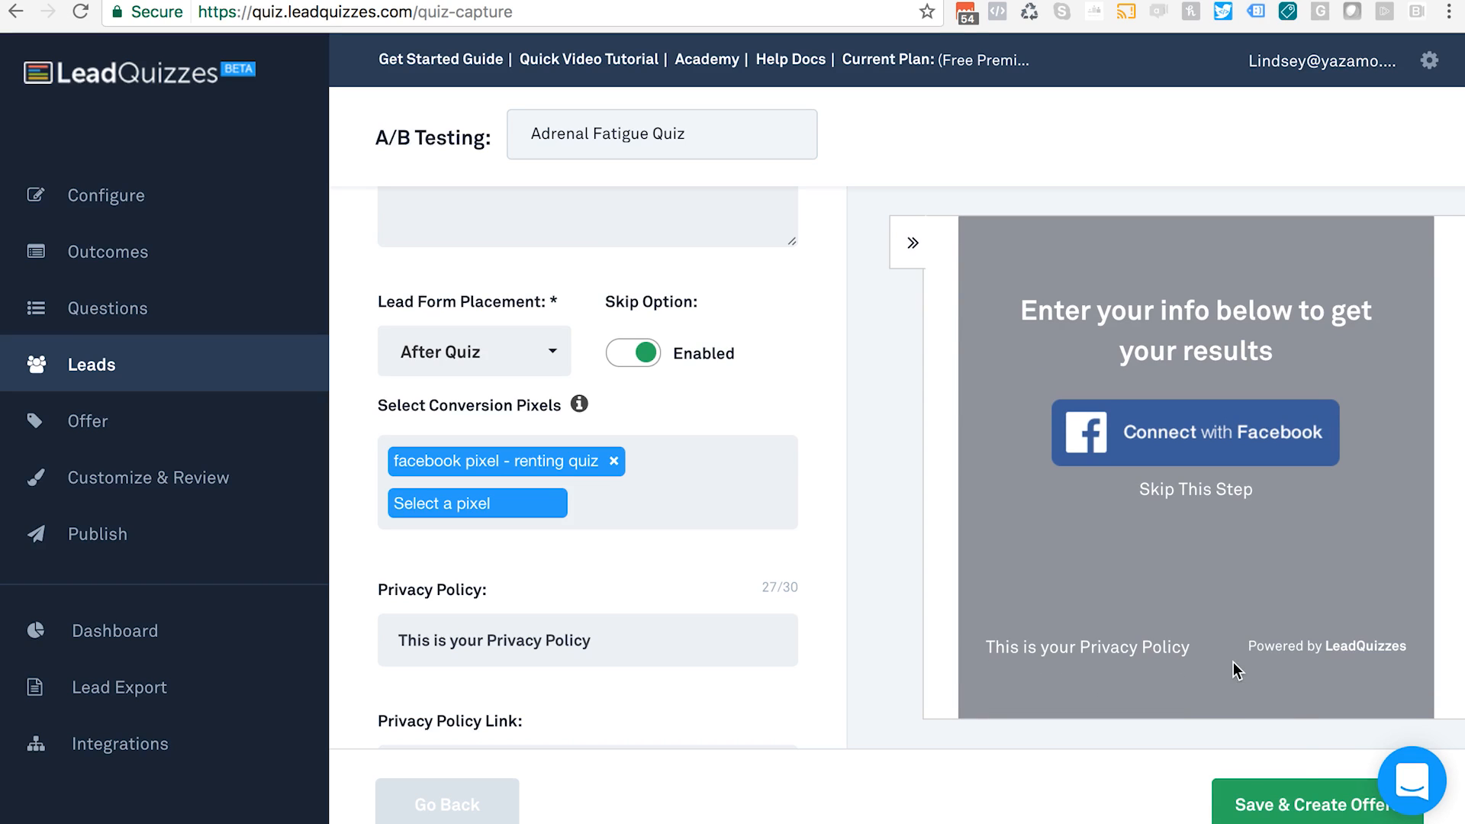
{"action": "left_click", "coordinate": [1300, 805]}
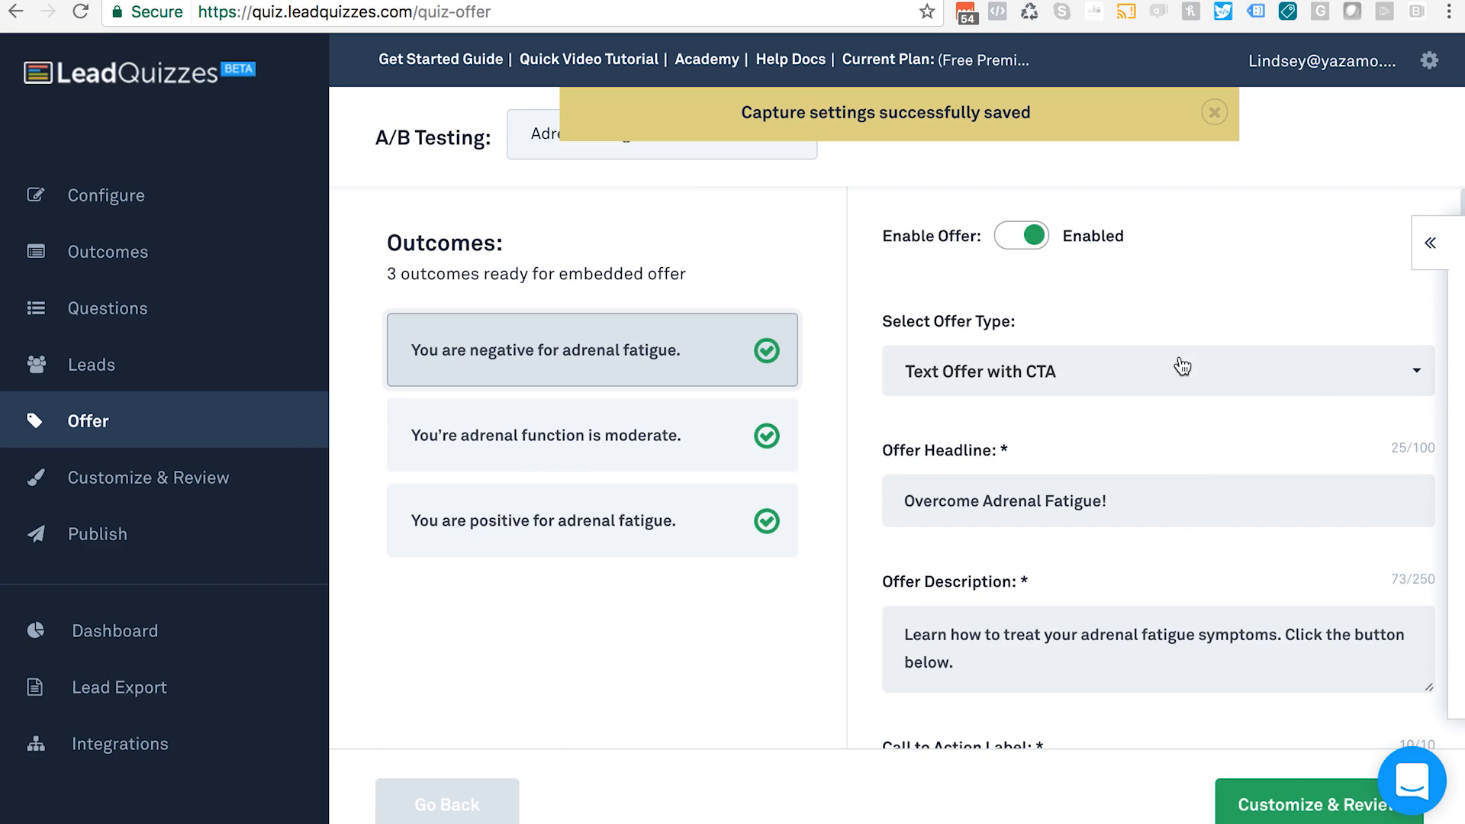
Preview the whole offer for the negative adrenal fatigue outcome and close the preview.
{"action": "left_click", "coordinate": [1425, 248]}
{"action": "scroll", "coordinate": [1344, 412], "scroll_direction": "down", "scroll_amount": 5}
{"action": "scroll", "coordinate": [1344, 409], "scroll_direction": "down", "scroll_amount": 5}
{"action": "scroll", "coordinate": [1344, 409], "scroll_direction": "up", "scroll_amount": 6}
{"action": "scroll", "coordinate": [1344, 409], "scroll_direction": "up", "scroll_amount": 3}
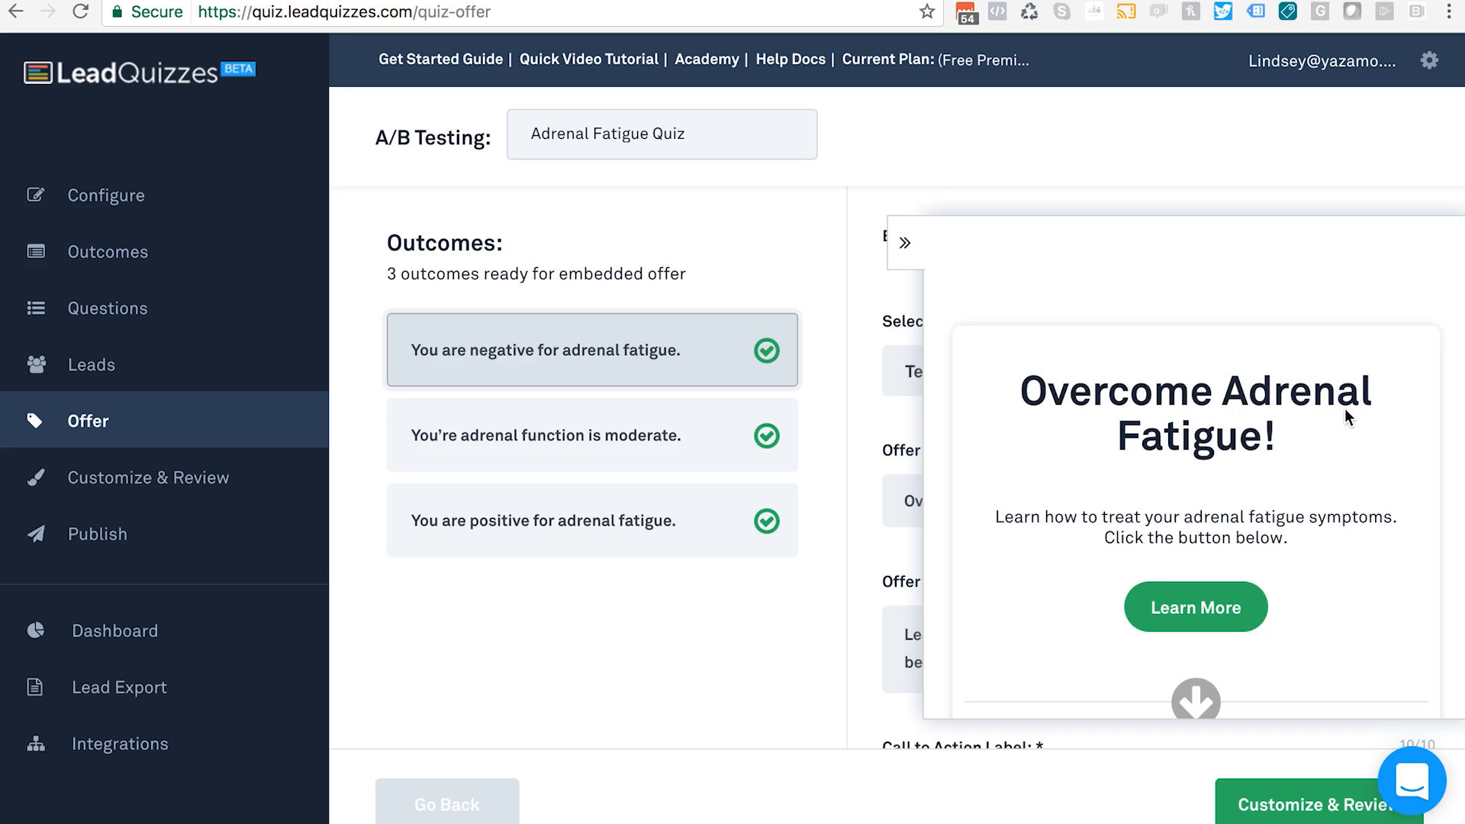
{"action": "left_click", "coordinate": [903, 242]}
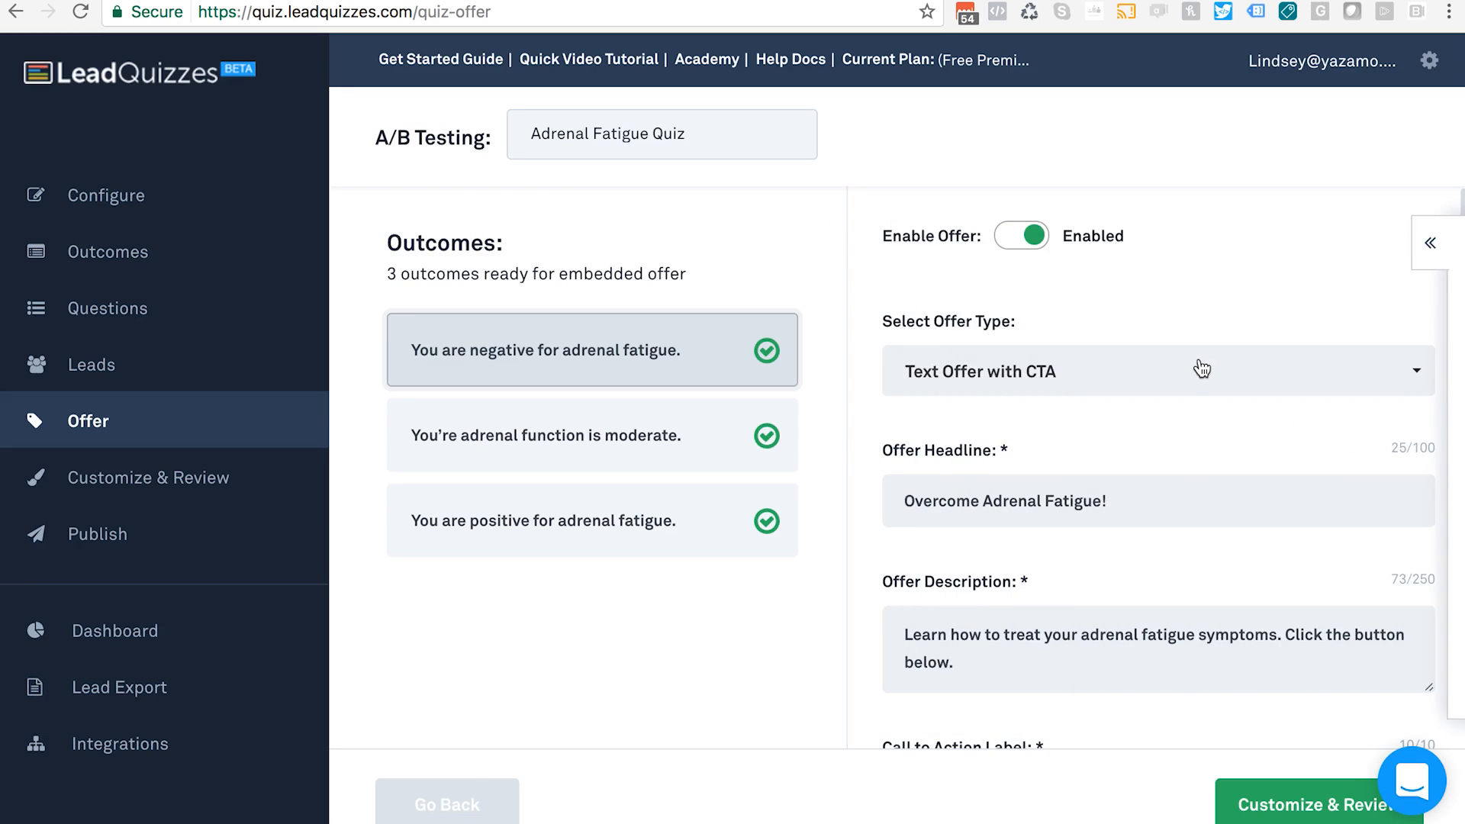
Examine the available offer types and the offer's headline, description, call to action label and URL.
{"action": "left_click", "coordinate": [1201, 369]}
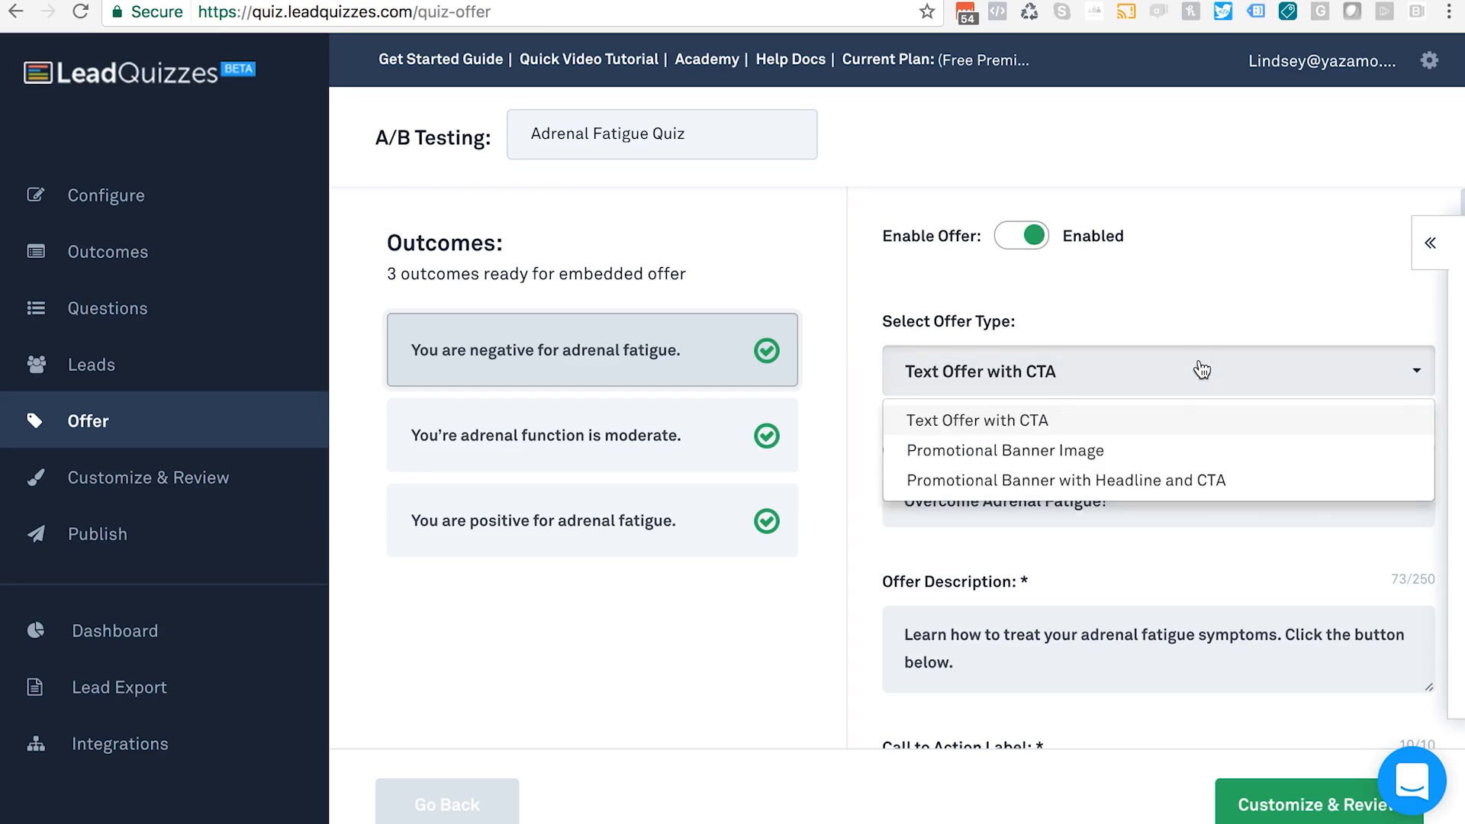
{"action": "left_click", "coordinate": [1144, 500]}
{"action": "scroll", "coordinate": [1133, 560], "scroll_direction": "down", "scroll_amount": 2}
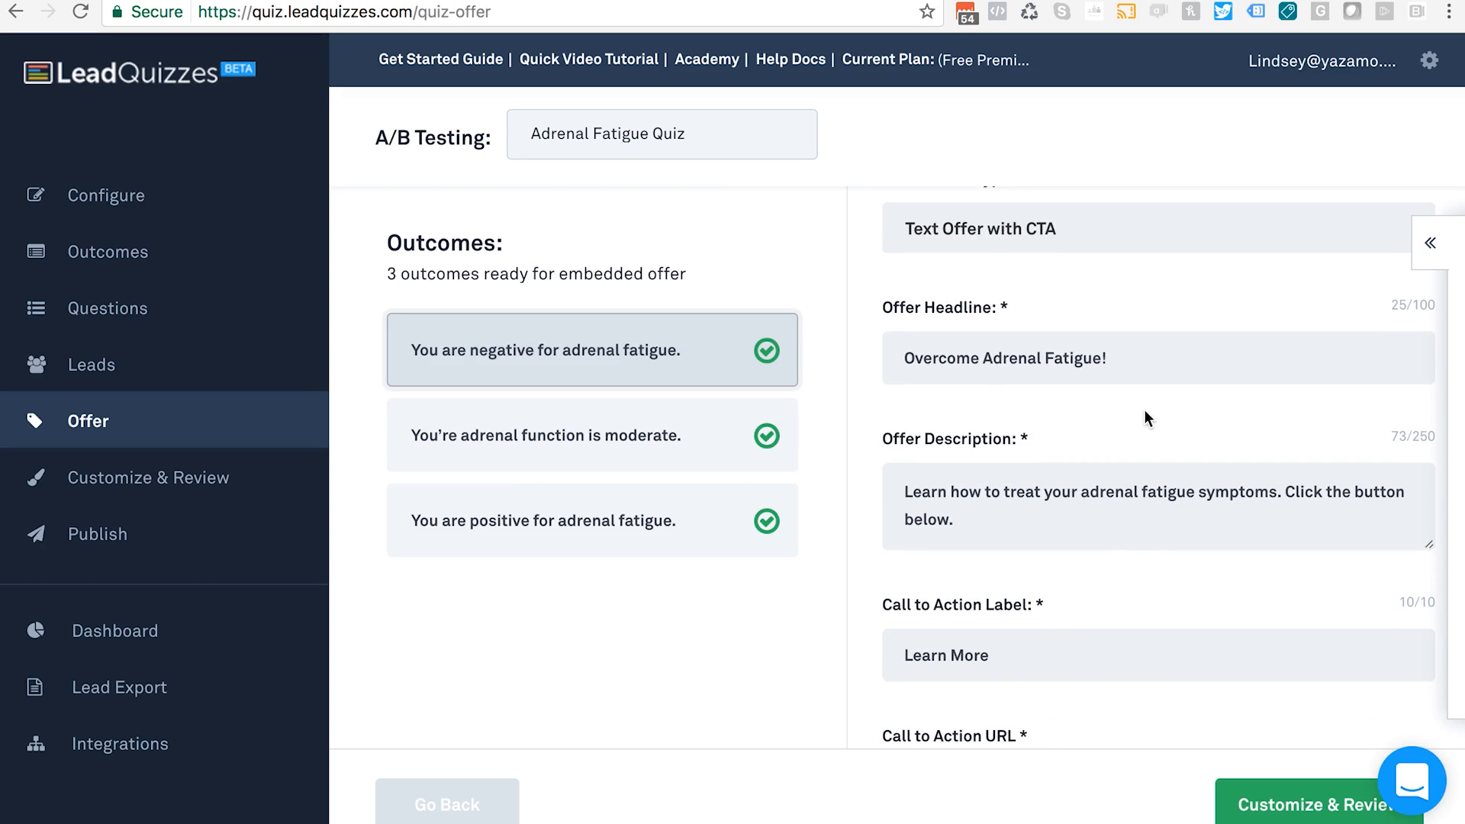
{"action": "scroll", "coordinate": [1053, 524], "scroll_direction": "down", "scroll_amount": 2}
{"action": "scroll", "coordinate": [1055, 523], "scroll_direction": "down", "scroll_amount": 1}
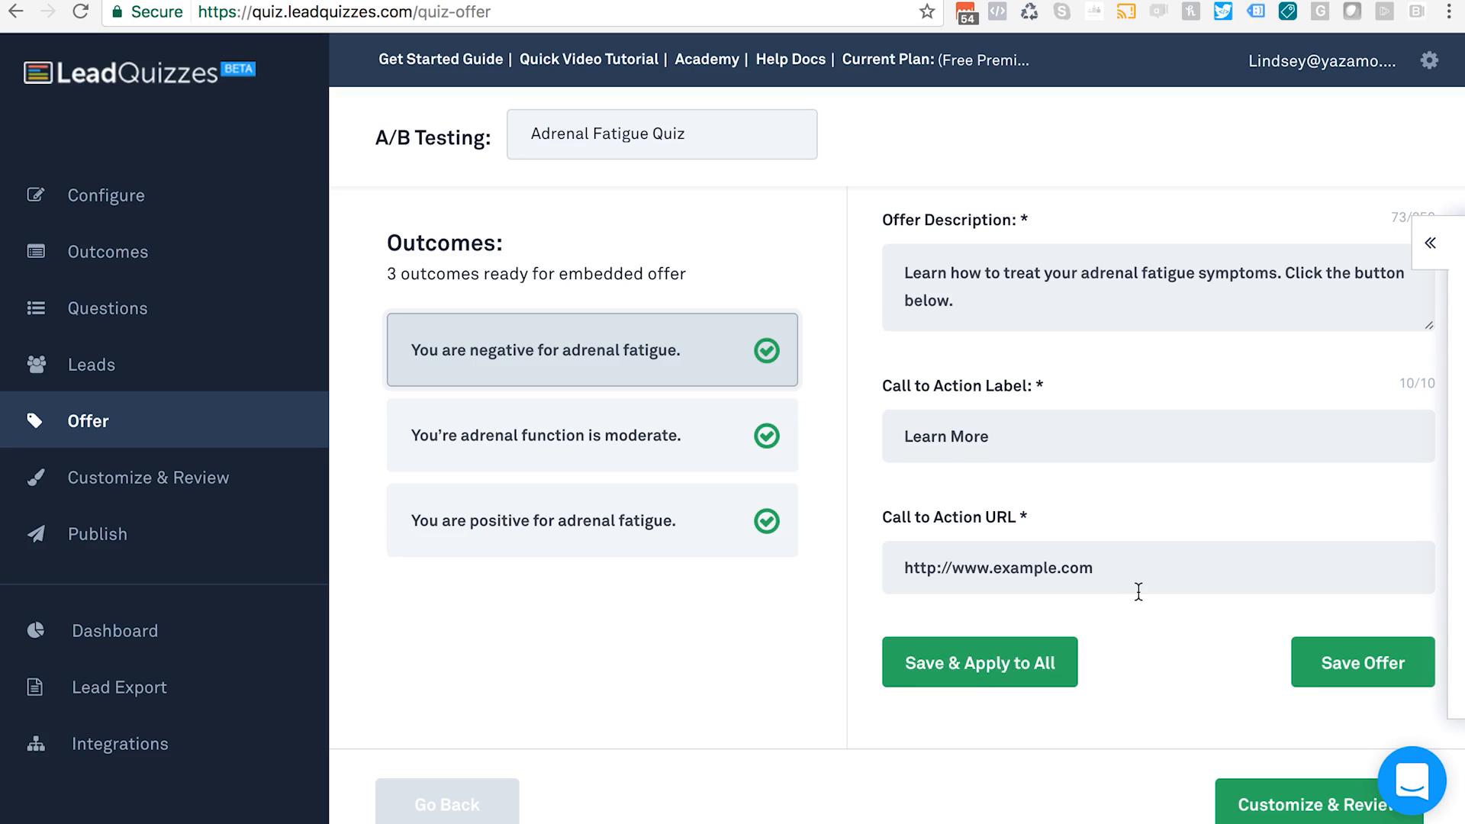
{"action": "scroll", "coordinate": [1137, 592], "scroll_direction": "down", "scroll_amount": 2}
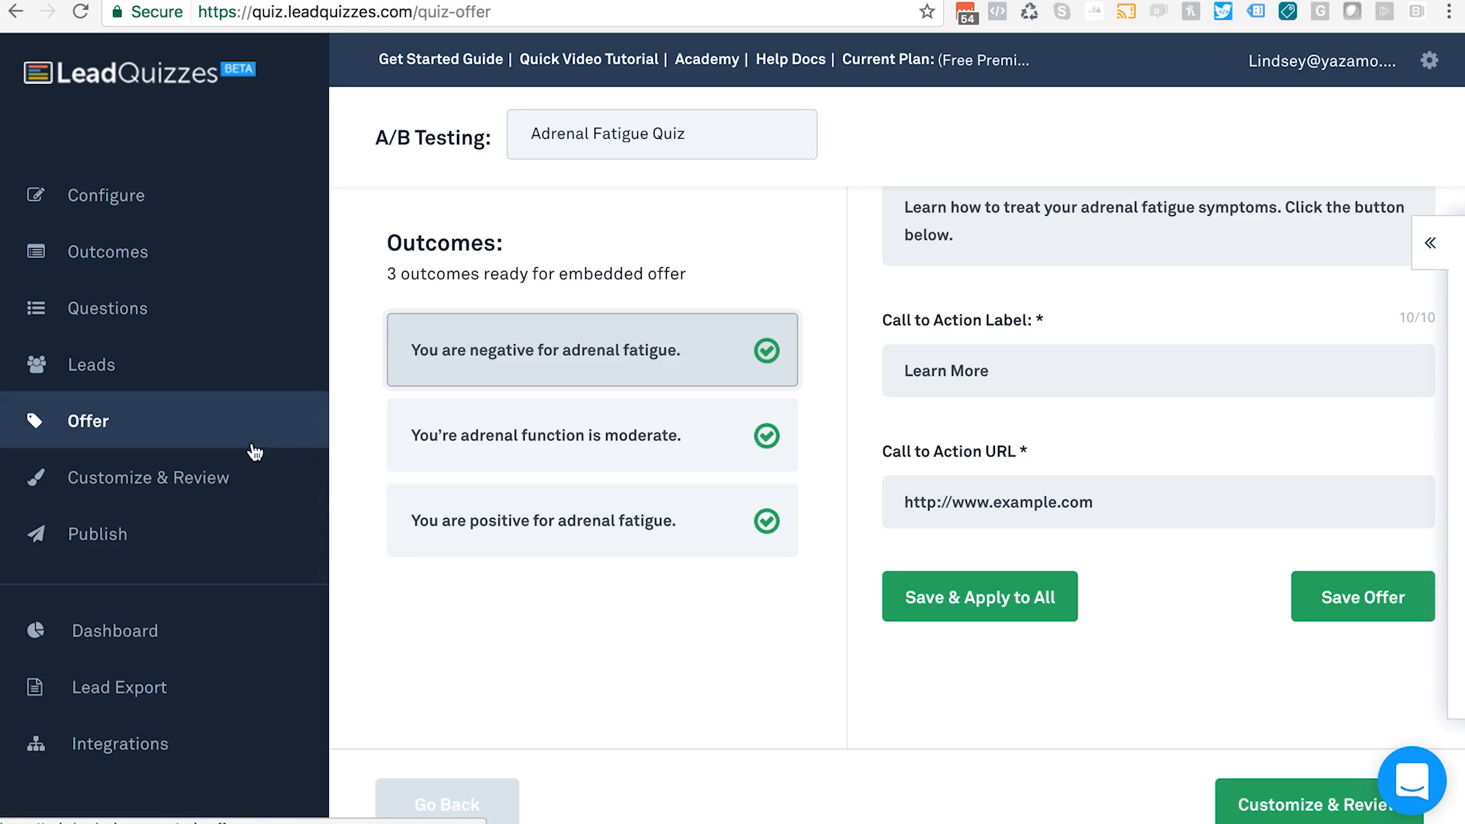
Go to the quiz's customization page and look over the appearance settings.
{"action": "left_click", "coordinate": [203, 487]}
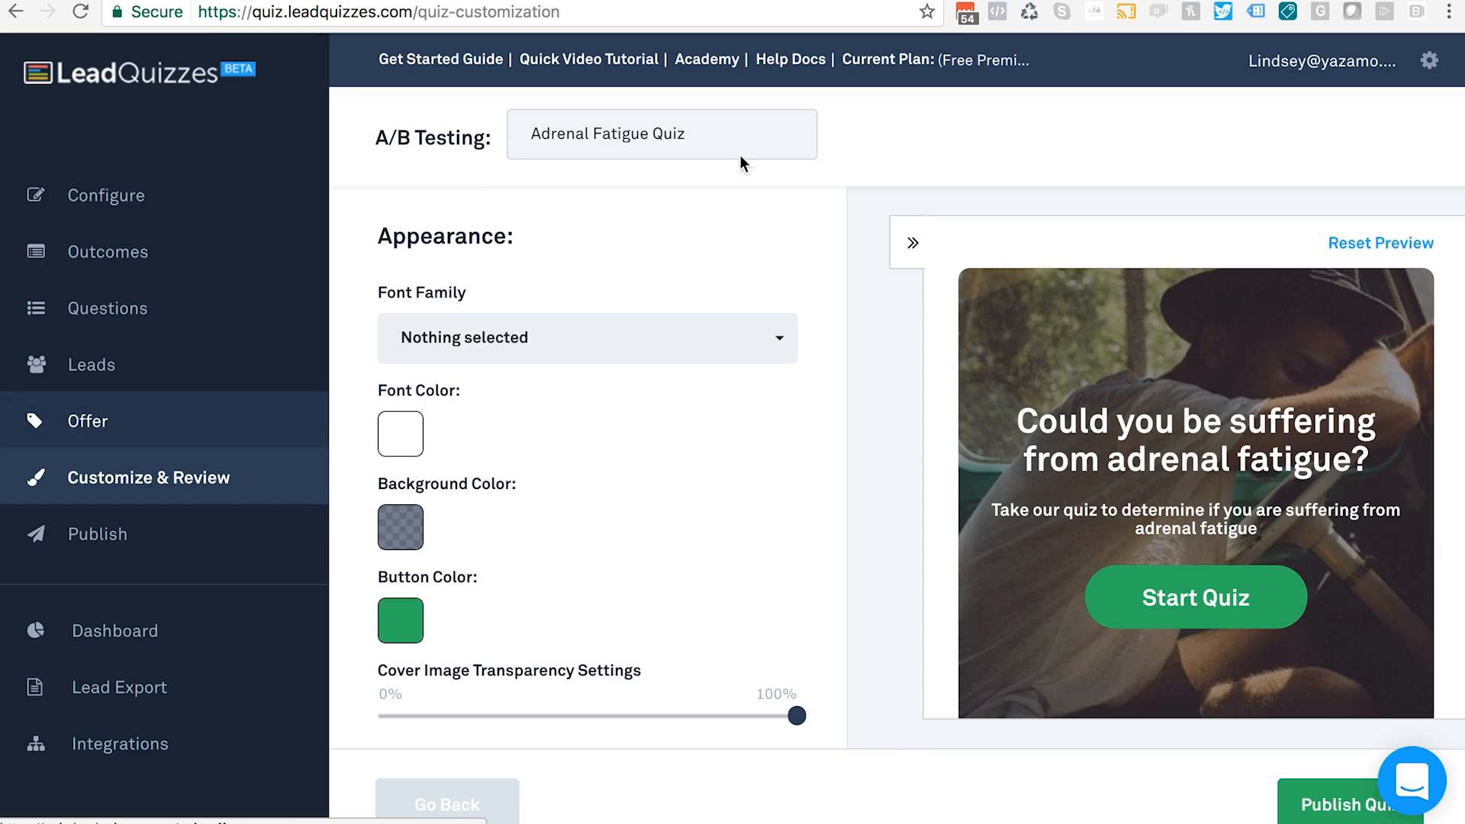
{"action": "scroll", "coordinate": [733, 496], "scroll_direction": "down", "scroll_amount": 1}
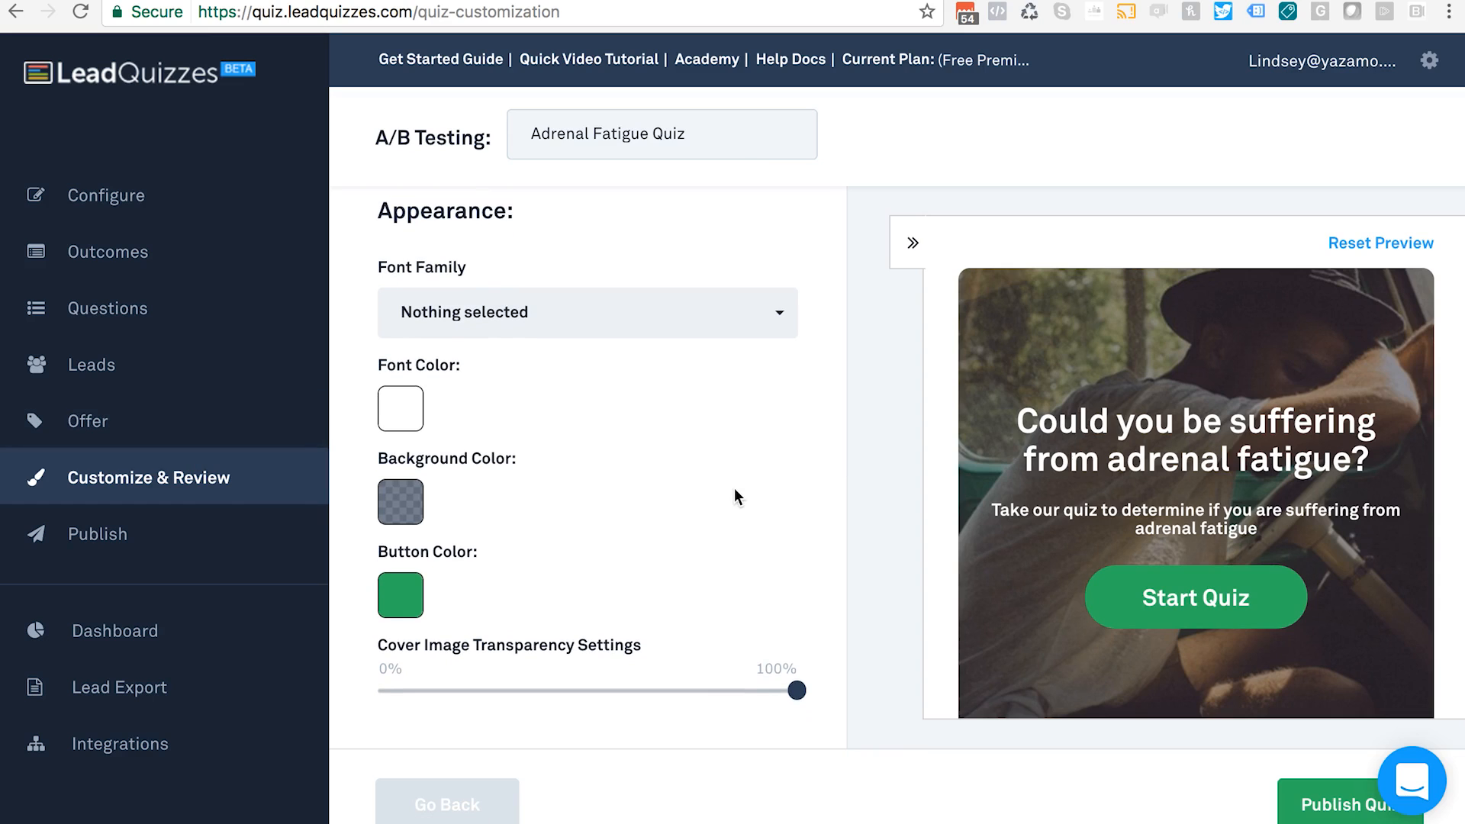
{"action": "scroll", "coordinate": [734, 496], "scroll_direction": "down", "scroll_amount": 1}
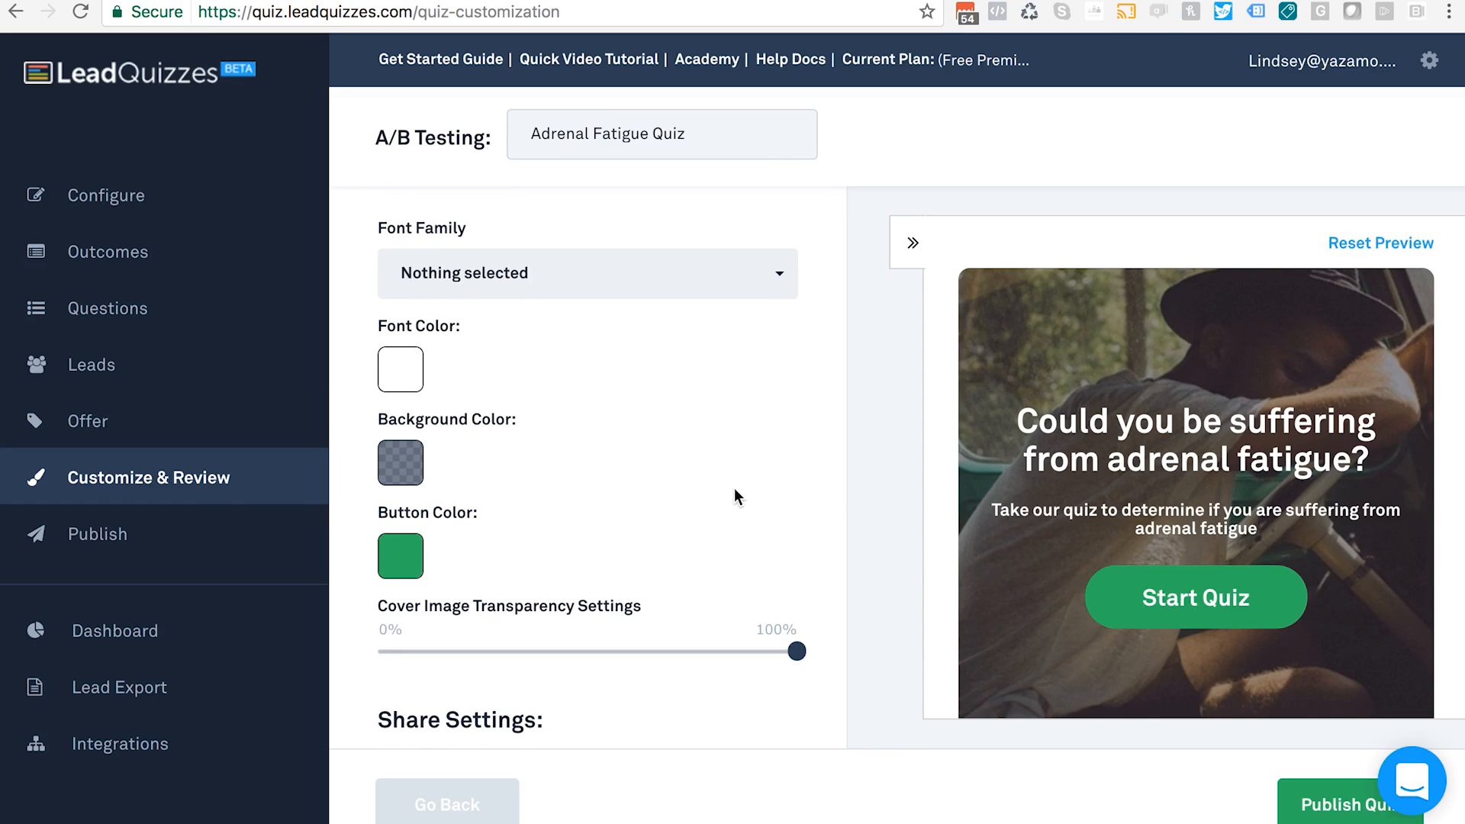
Try Abril Fatface as the quiz's font family and switch it to PT Sans.
{"action": "left_click", "coordinate": [729, 292]}
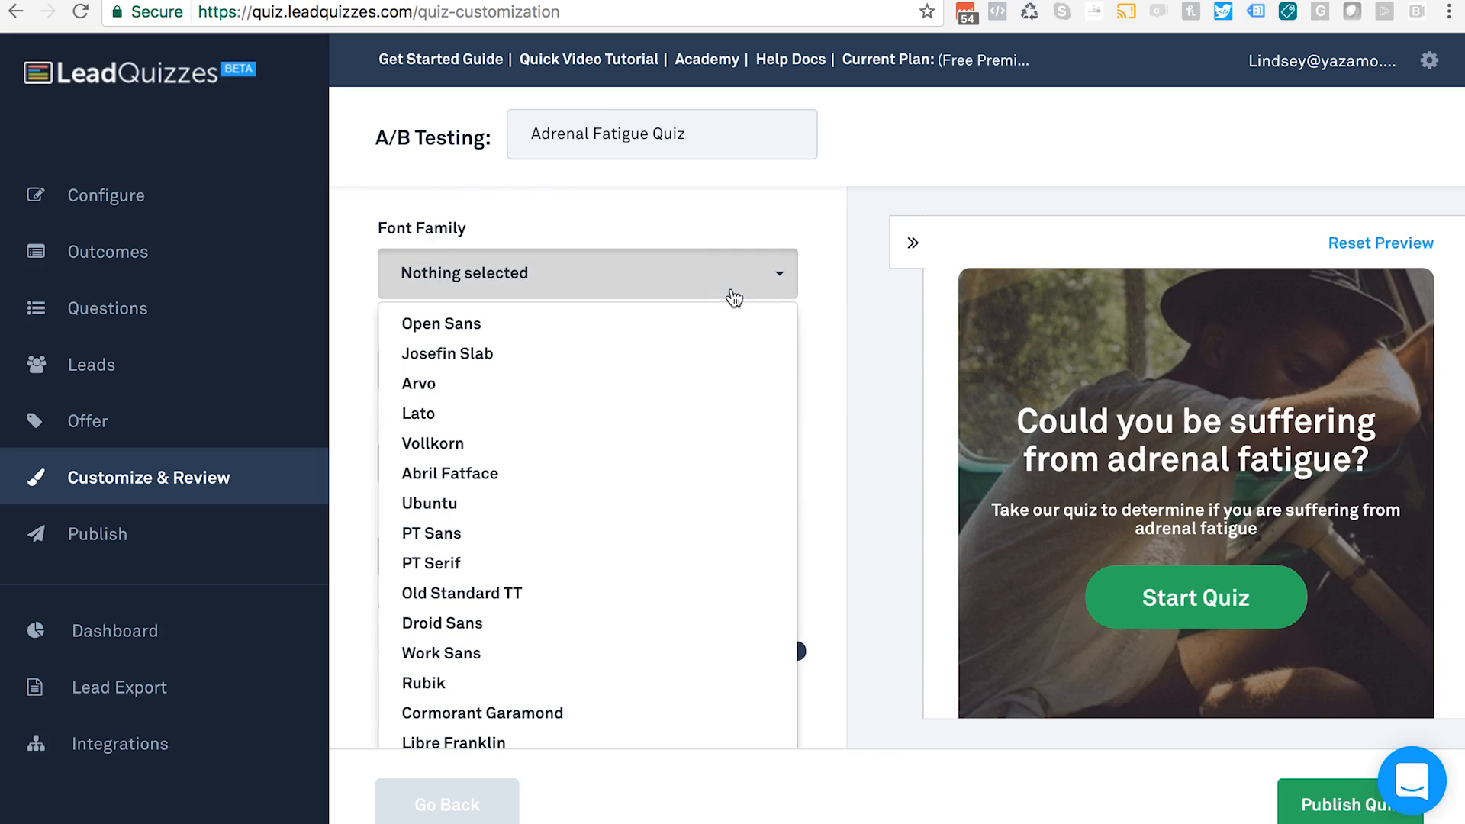
{"action": "left_click", "coordinate": [448, 474]}
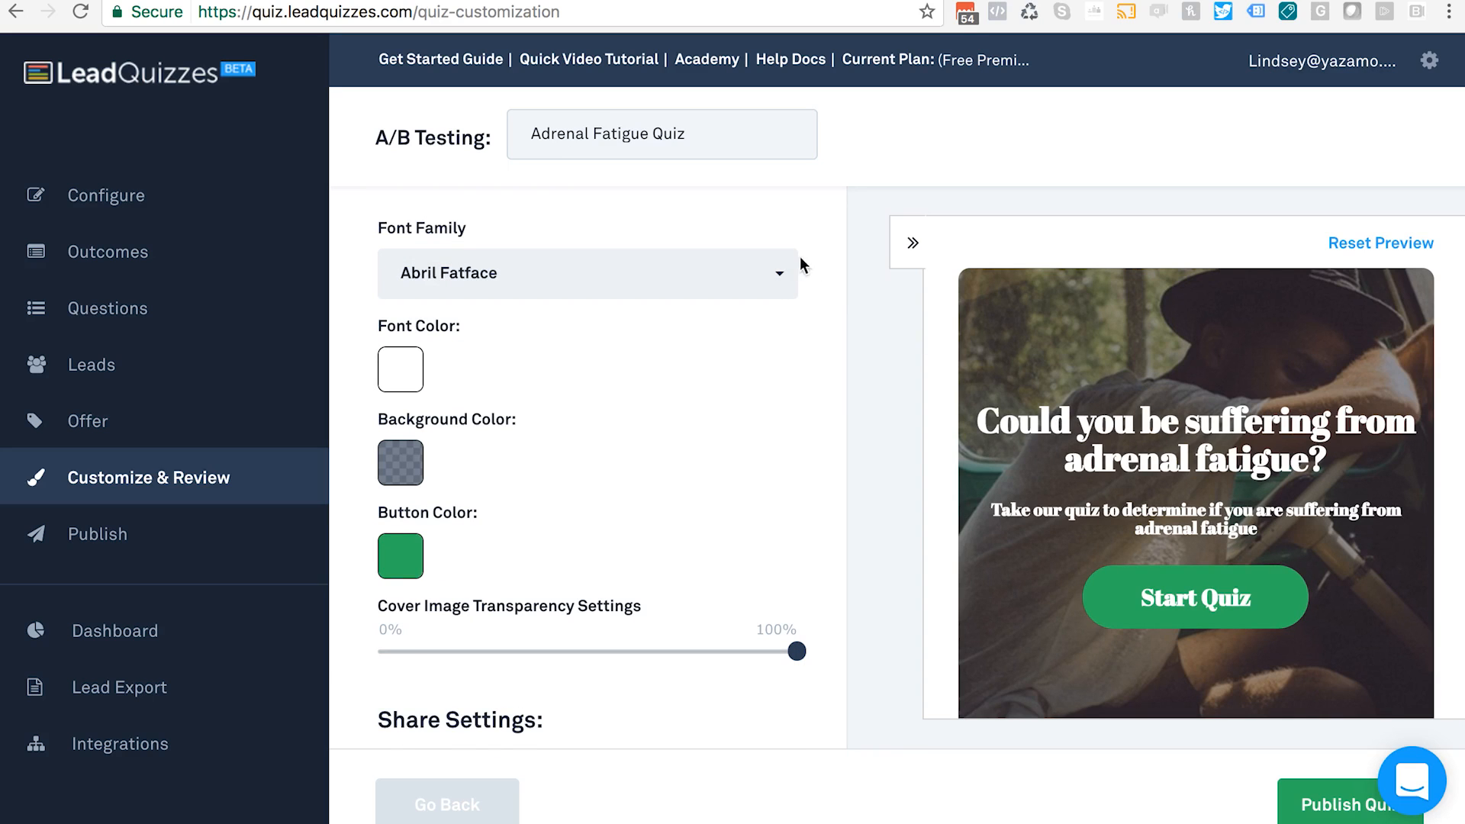
{"action": "left_click", "coordinate": [751, 284]}
{"action": "left_click", "coordinate": [512, 533]}
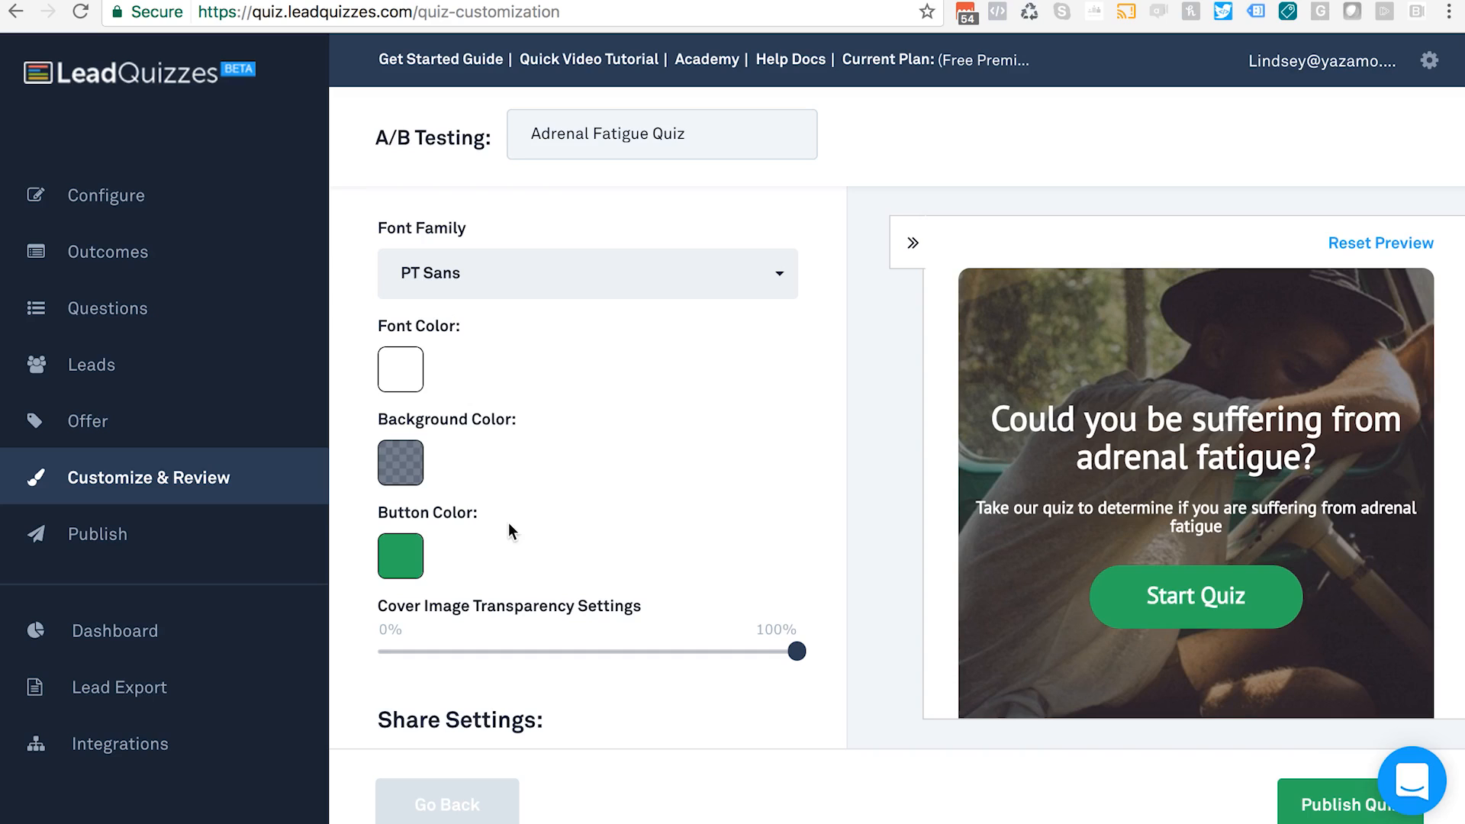
Set the quiz's font color to bright blue, about #1200f9.
{"action": "left_click", "coordinate": [392, 363]}
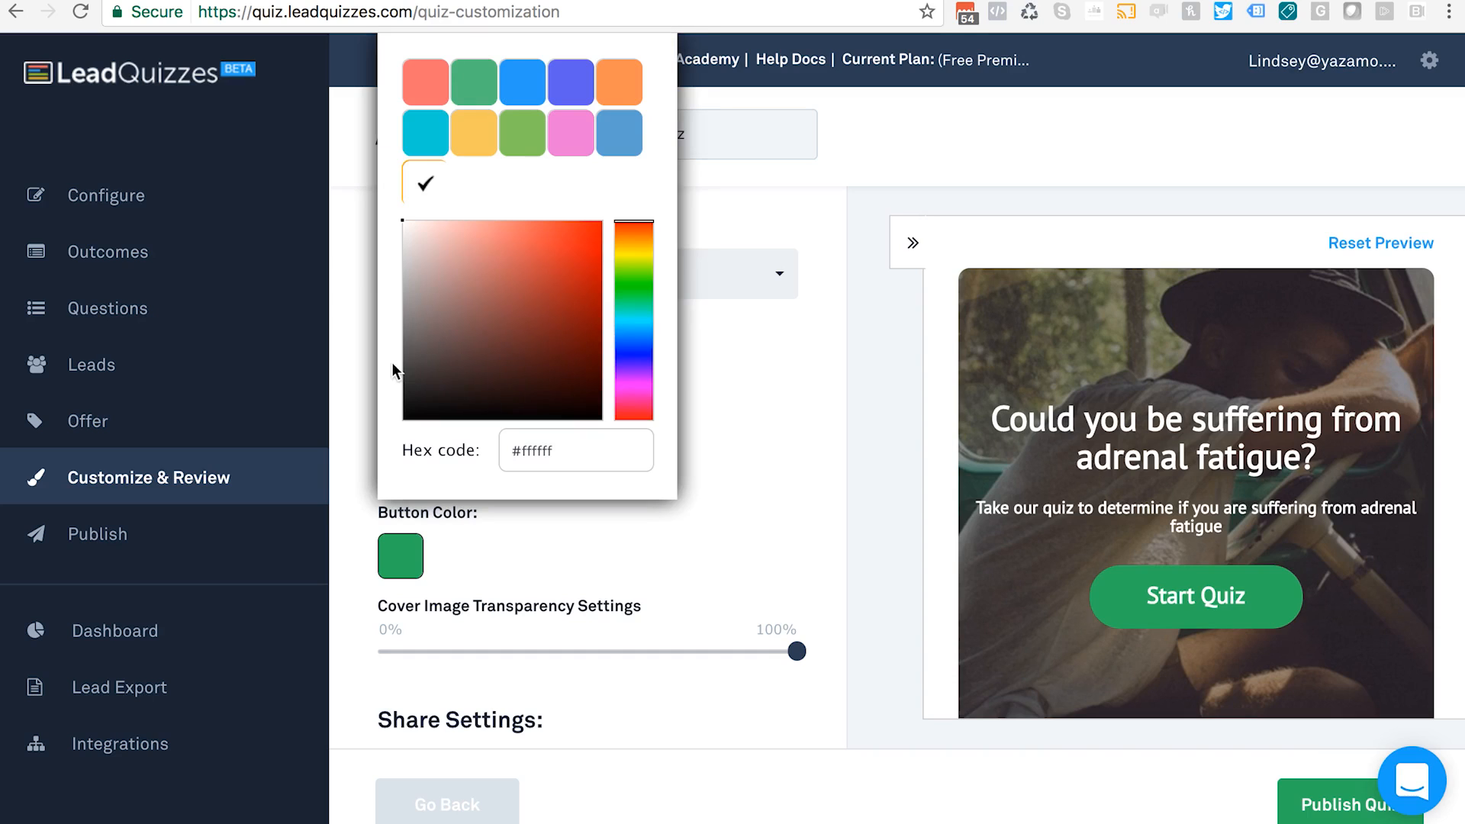
{"action": "left_click", "coordinate": [570, 90]}
{"action": "left_click_drag", "start_coordinate": [534, 246], "coordinate": [603, 229]}
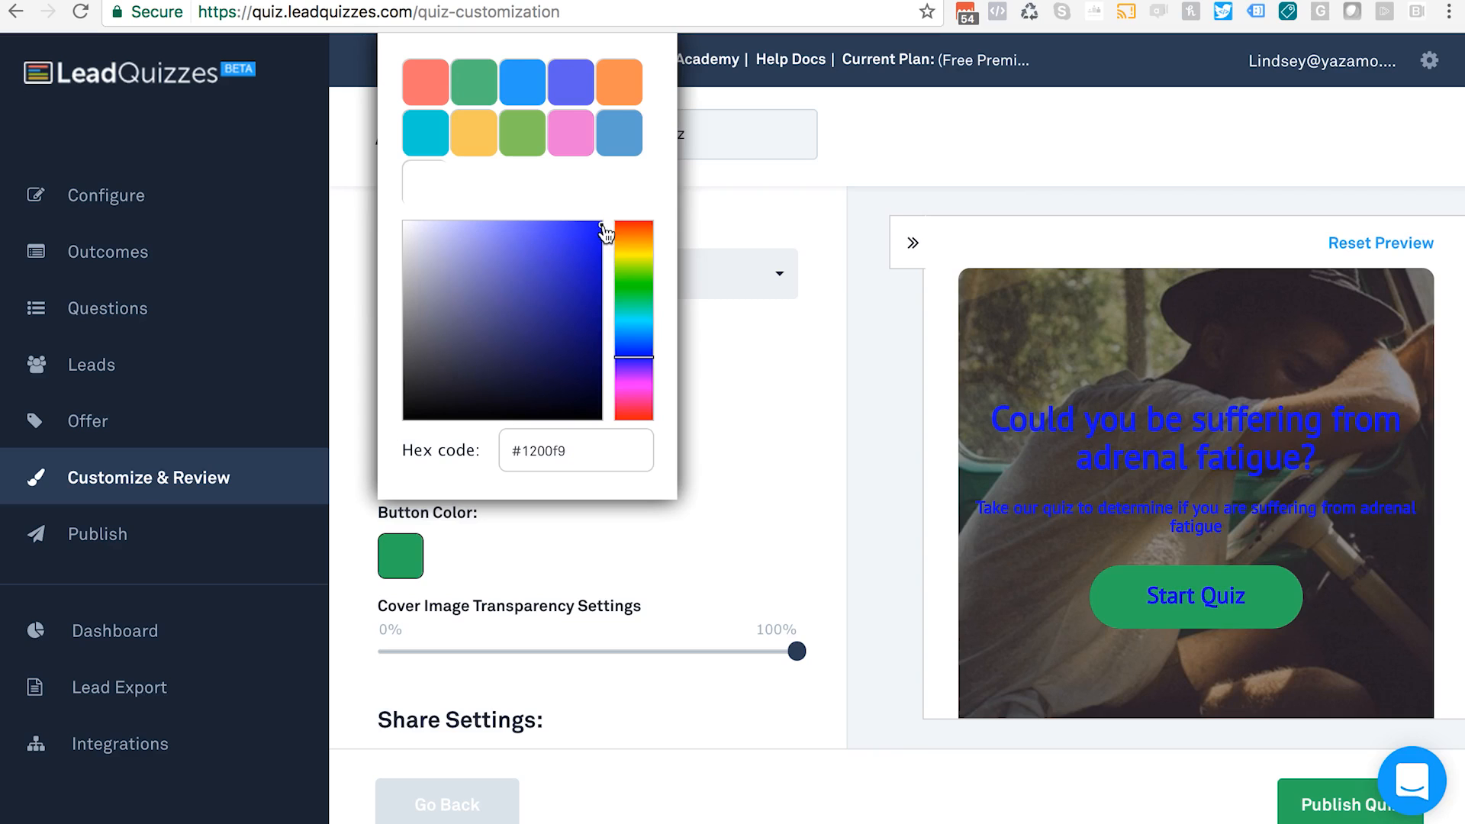
{"action": "left_click", "coordinate": [725, 363]}
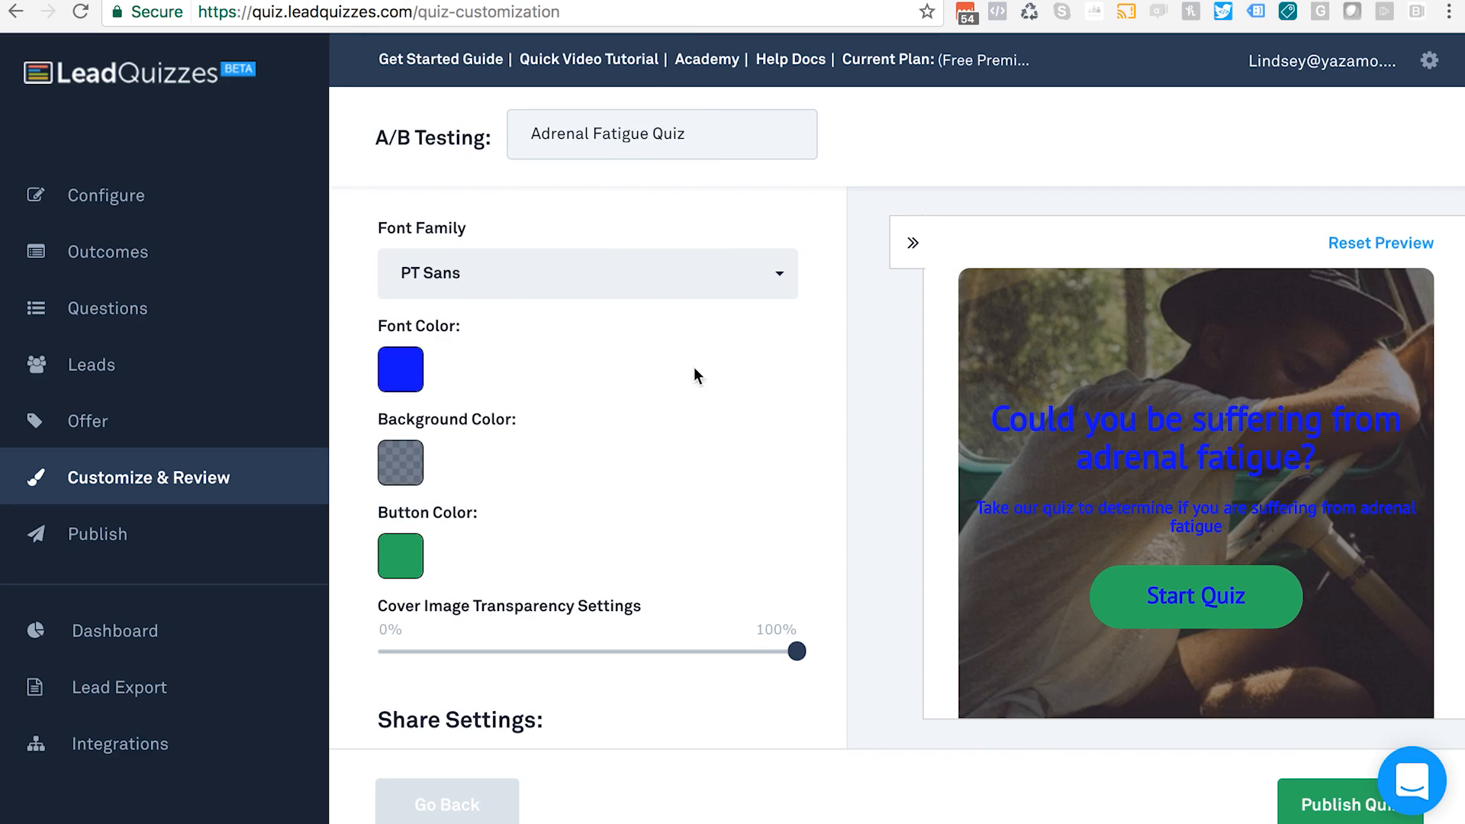
Set the quiz's background color to the turquoise preset and start the quiz in the preview to check it.
{"action": "left_click", "coordinate": [397, 469]}
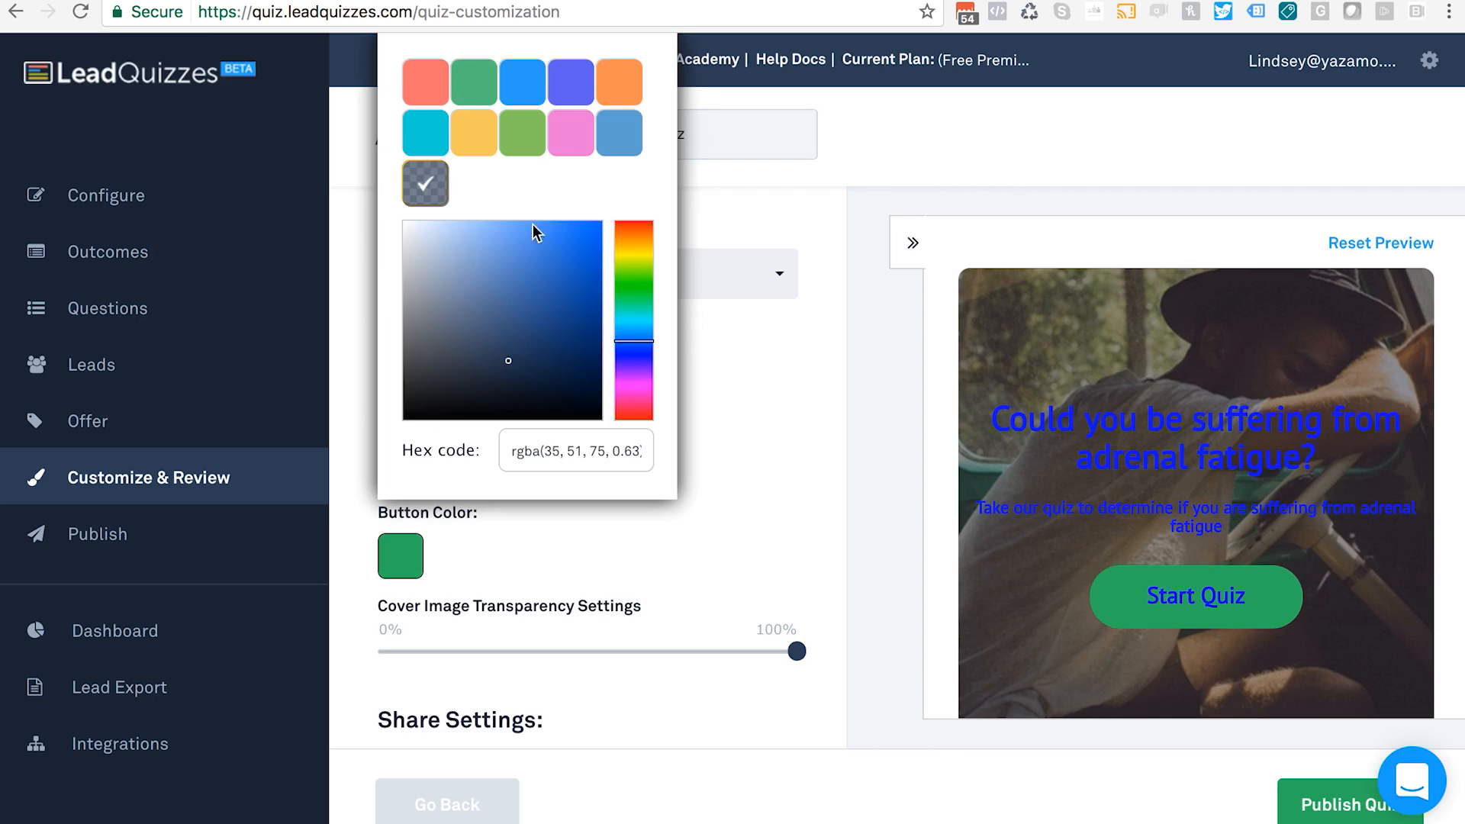
{"action": "left_click", "coordinate": [435, 124]}
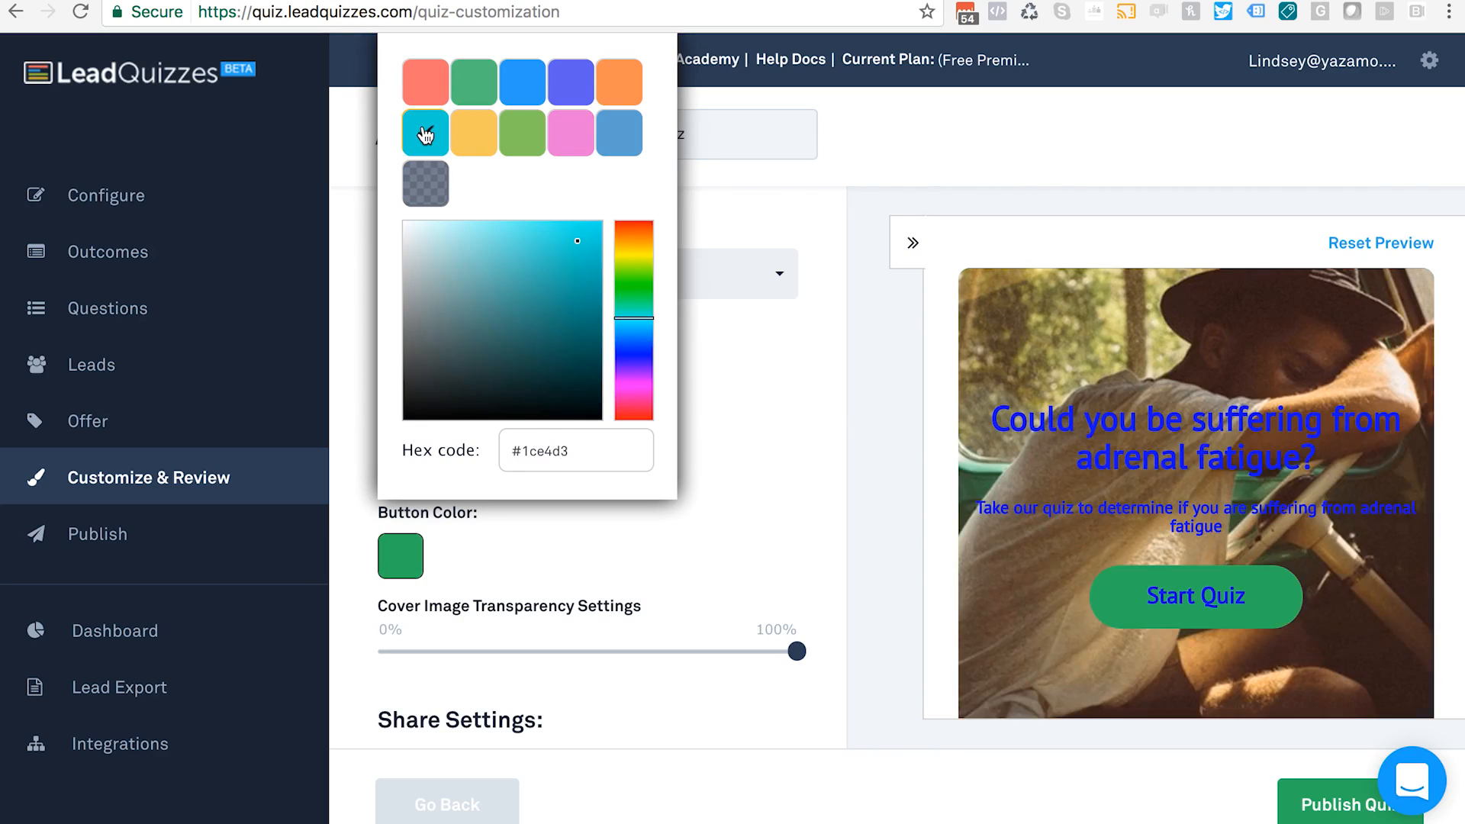
{"action": "left_click", "coordinate": [1181, 603]}
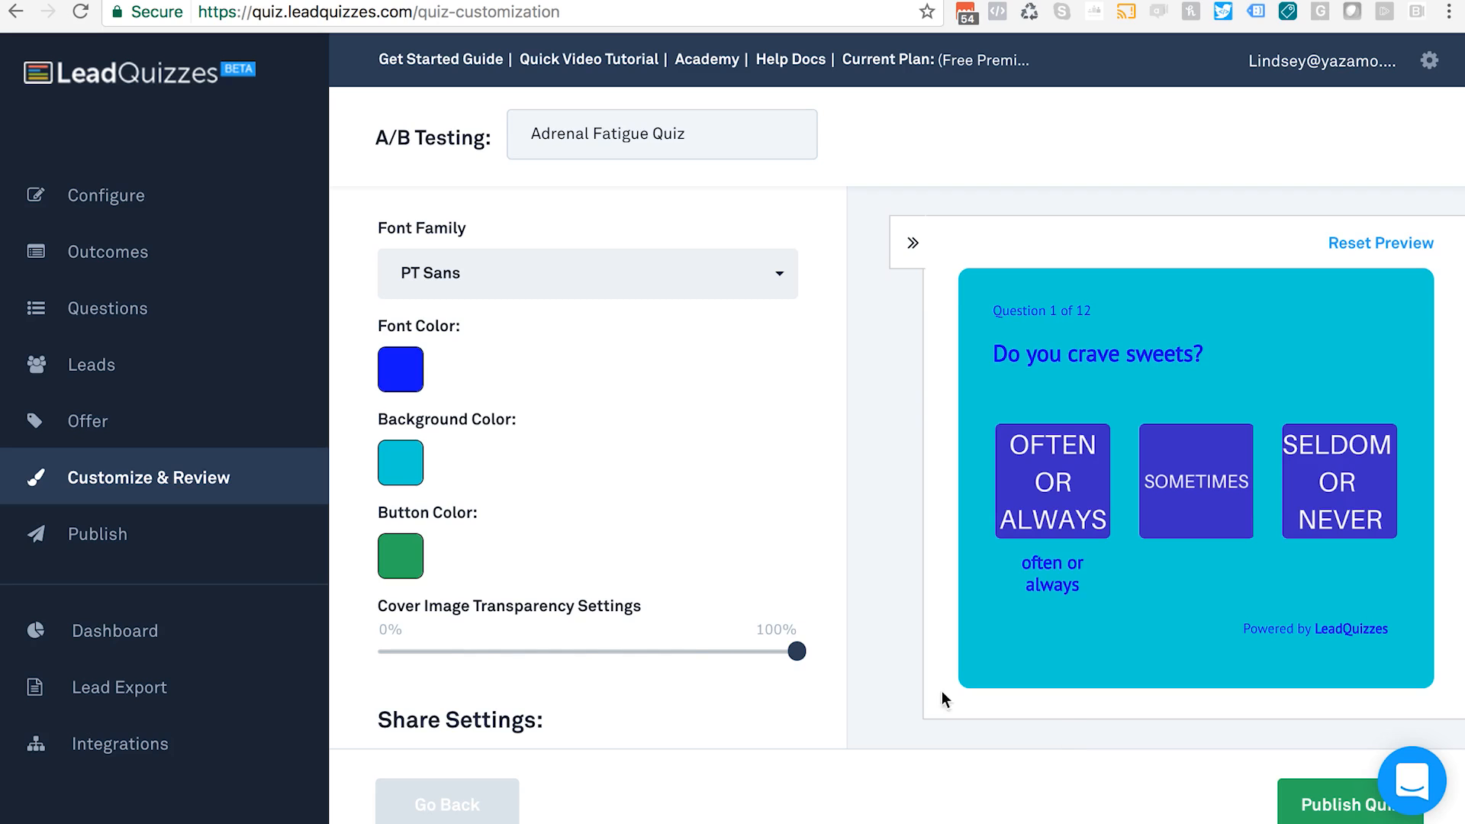
Reset the quiz preview, try the purple preset as the button color, and change it to near-white #f4f3f9.
{"action": "left_click", "coordinate": [412, 572]}
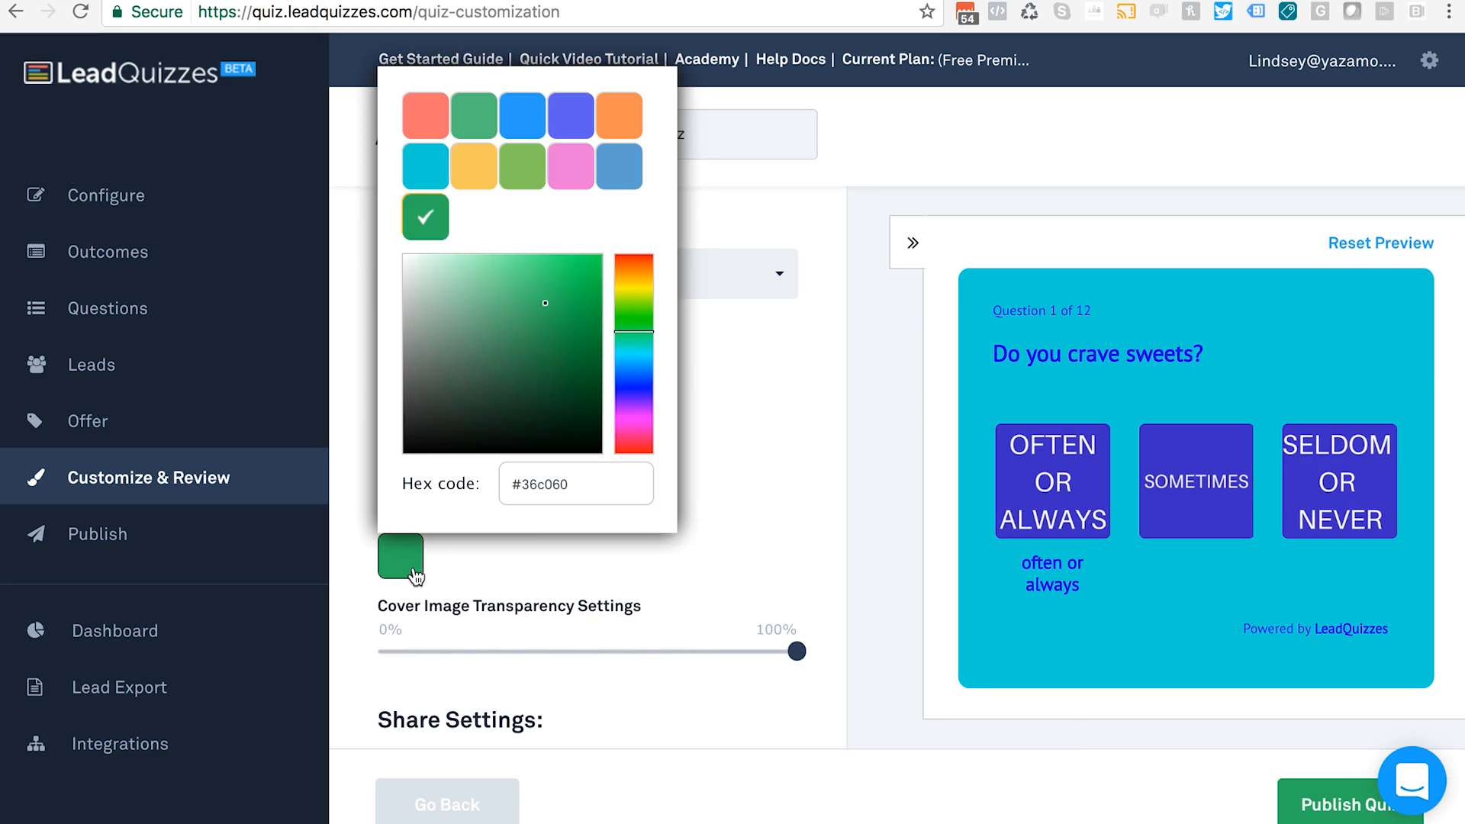
{"action": "left_click", "coordinate": [1383, 246]}
{"action": "left_click", "coordinate": [401, 570]}
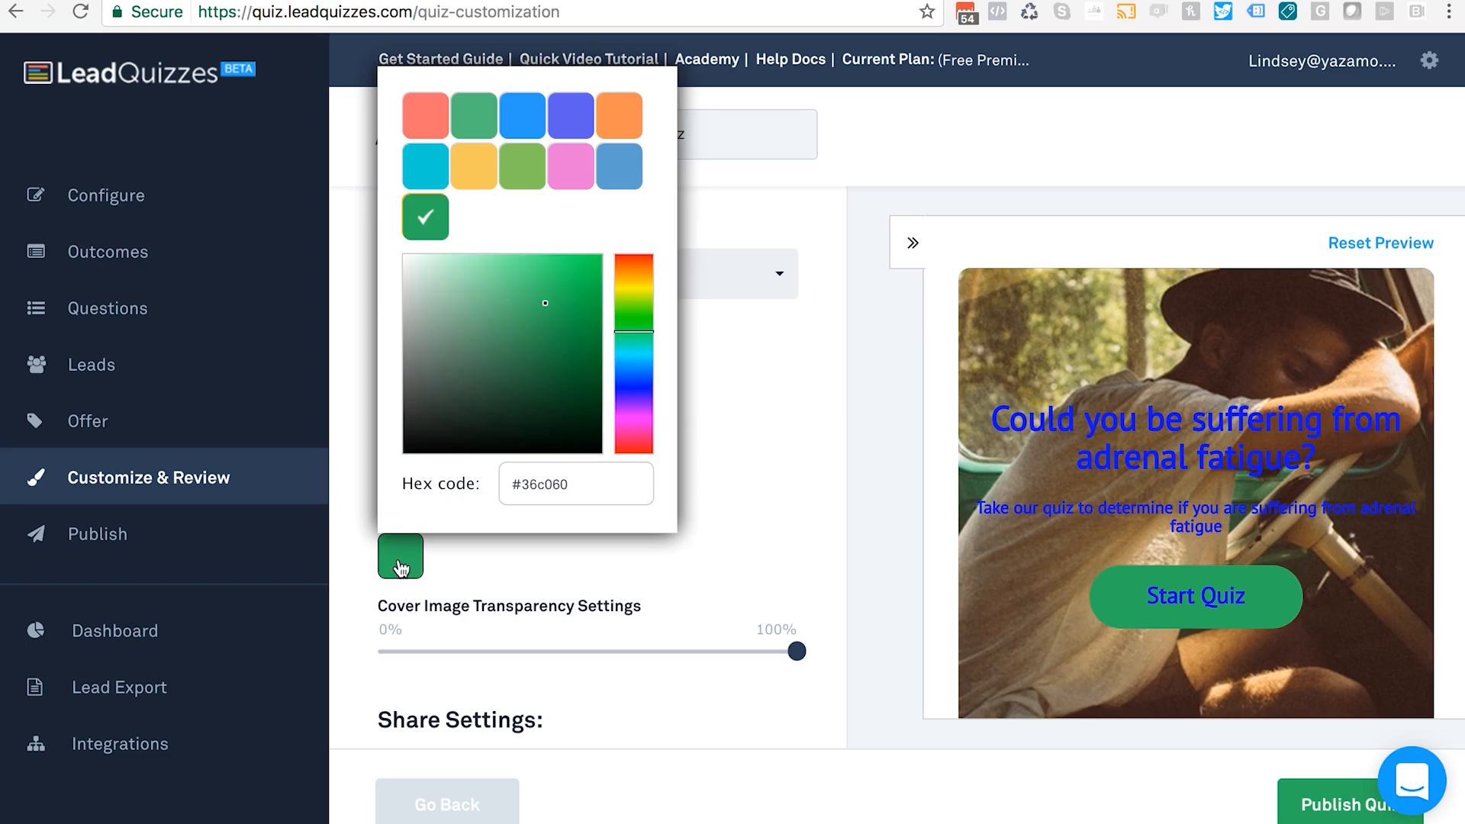
{"action": "left_click", "coordinate": [580, 128]}
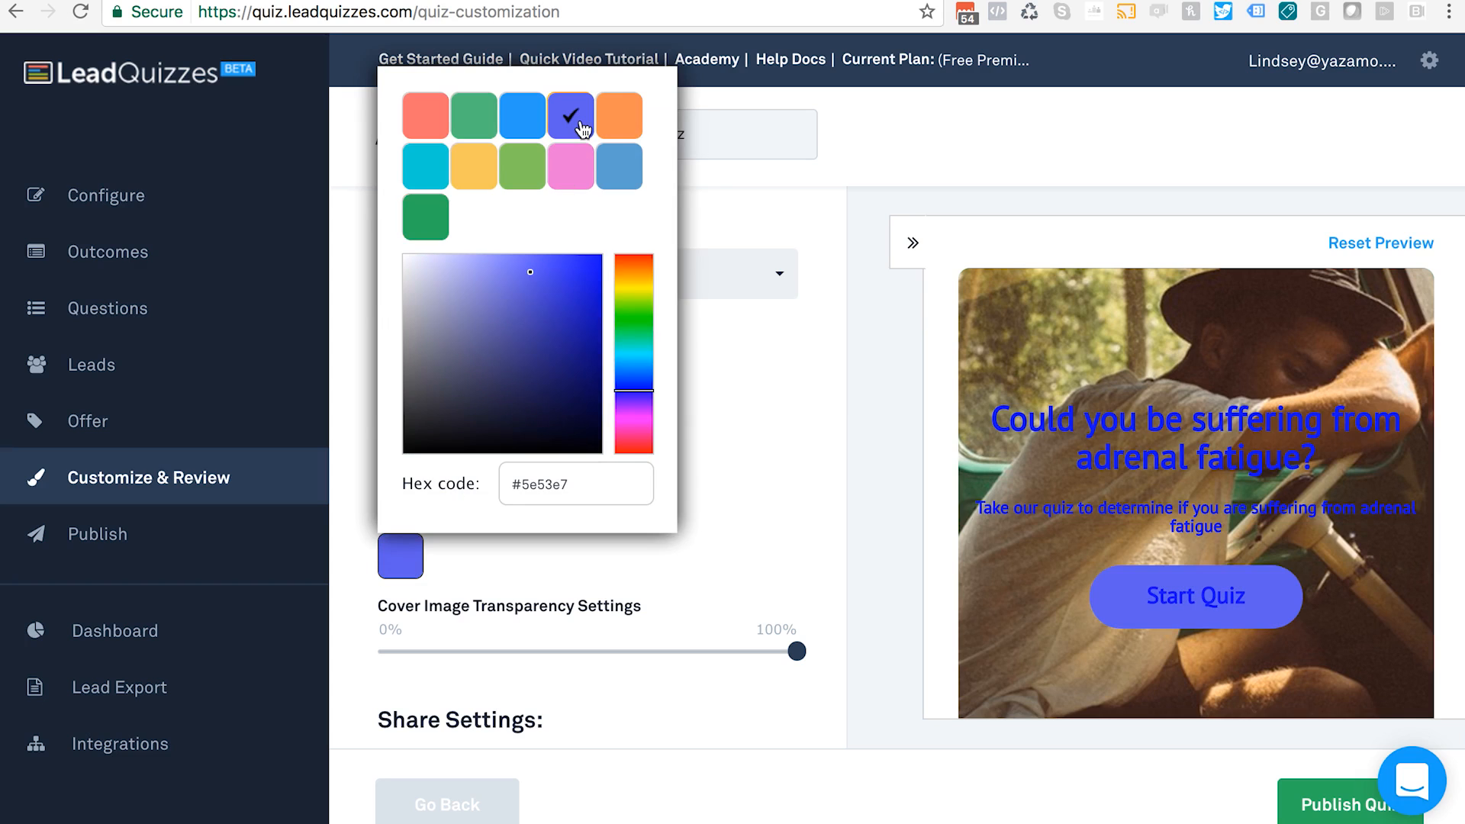
{"action": "left_click", "coordinate": [406, 259]}
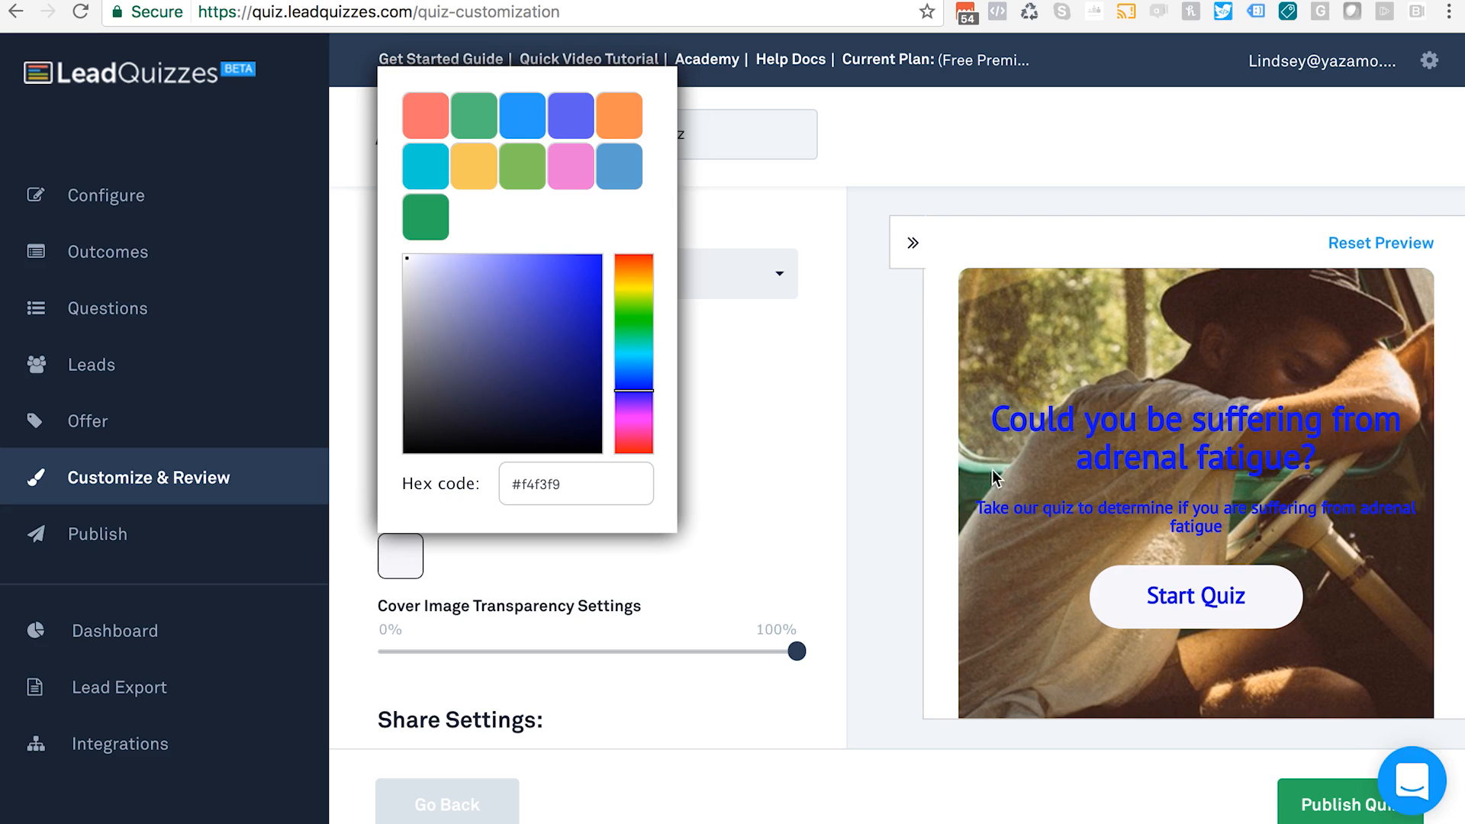
{"action": "left_click", "coordinate": [773, 521]}
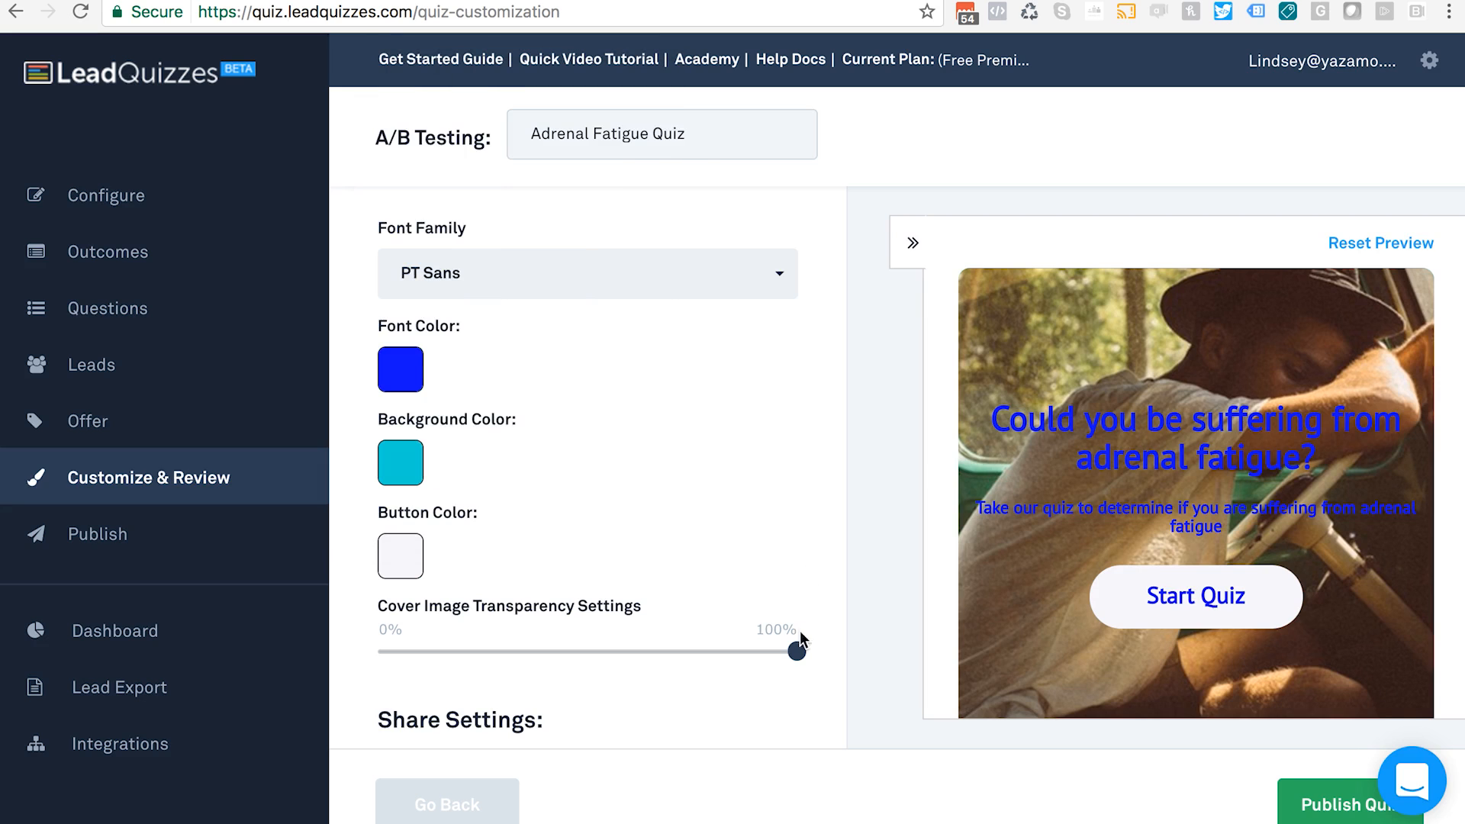
Lower the cover image transparency to about 50%.
{"action": "left_click_drag", "start_coordinate": [797, 653], "coordinate": [626, 666]}
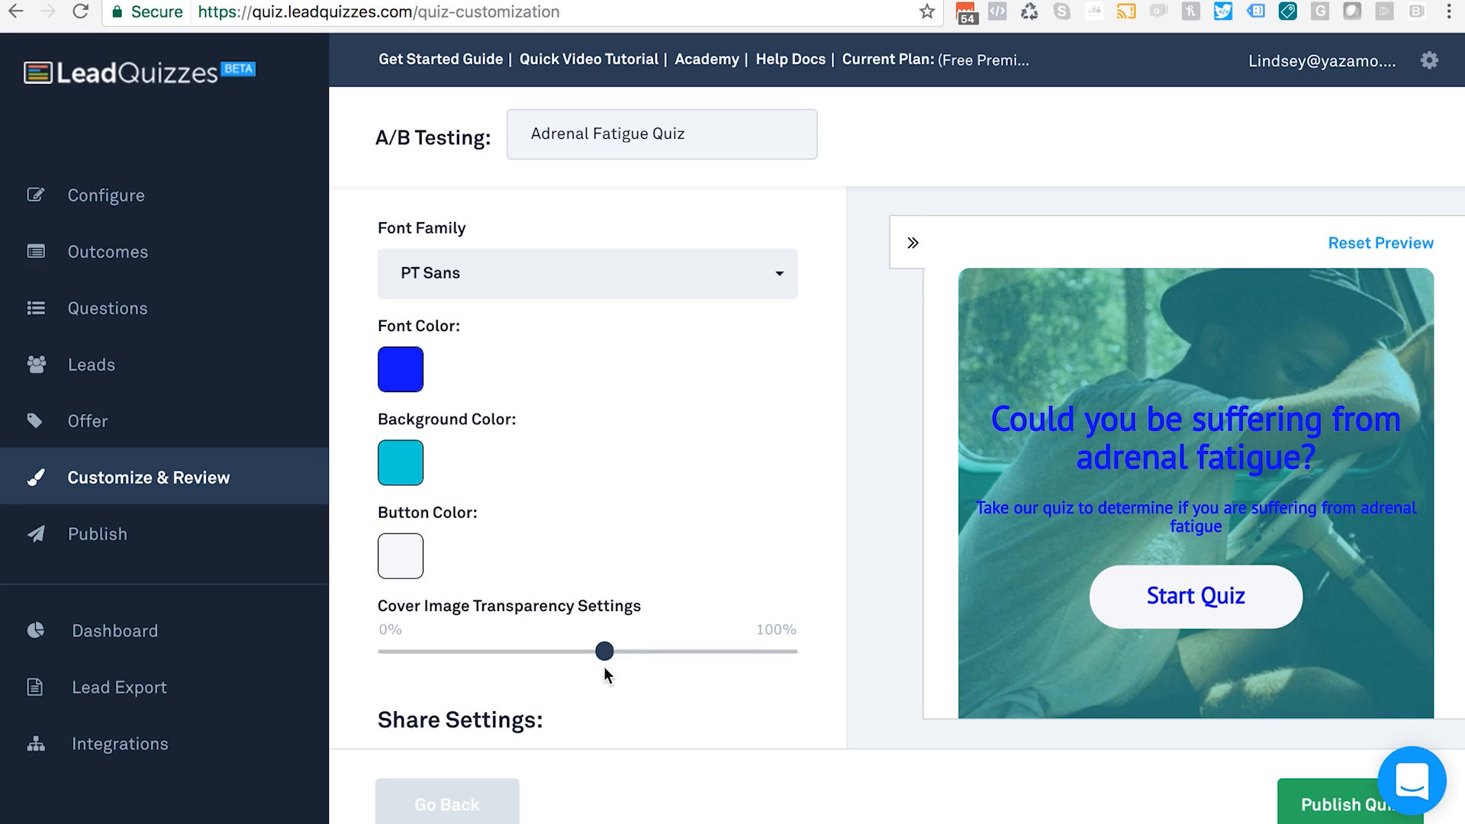
{"action": "left_click_drag", "start_coordinate": [604, 674], "coordinate": [568, 683]}
Restore the quiz customization to its defaults and look over the share settings.
{"action": "scroll", "coordinate": [593, 679], "scroll_direction": "down", "scroll_amount": 3}
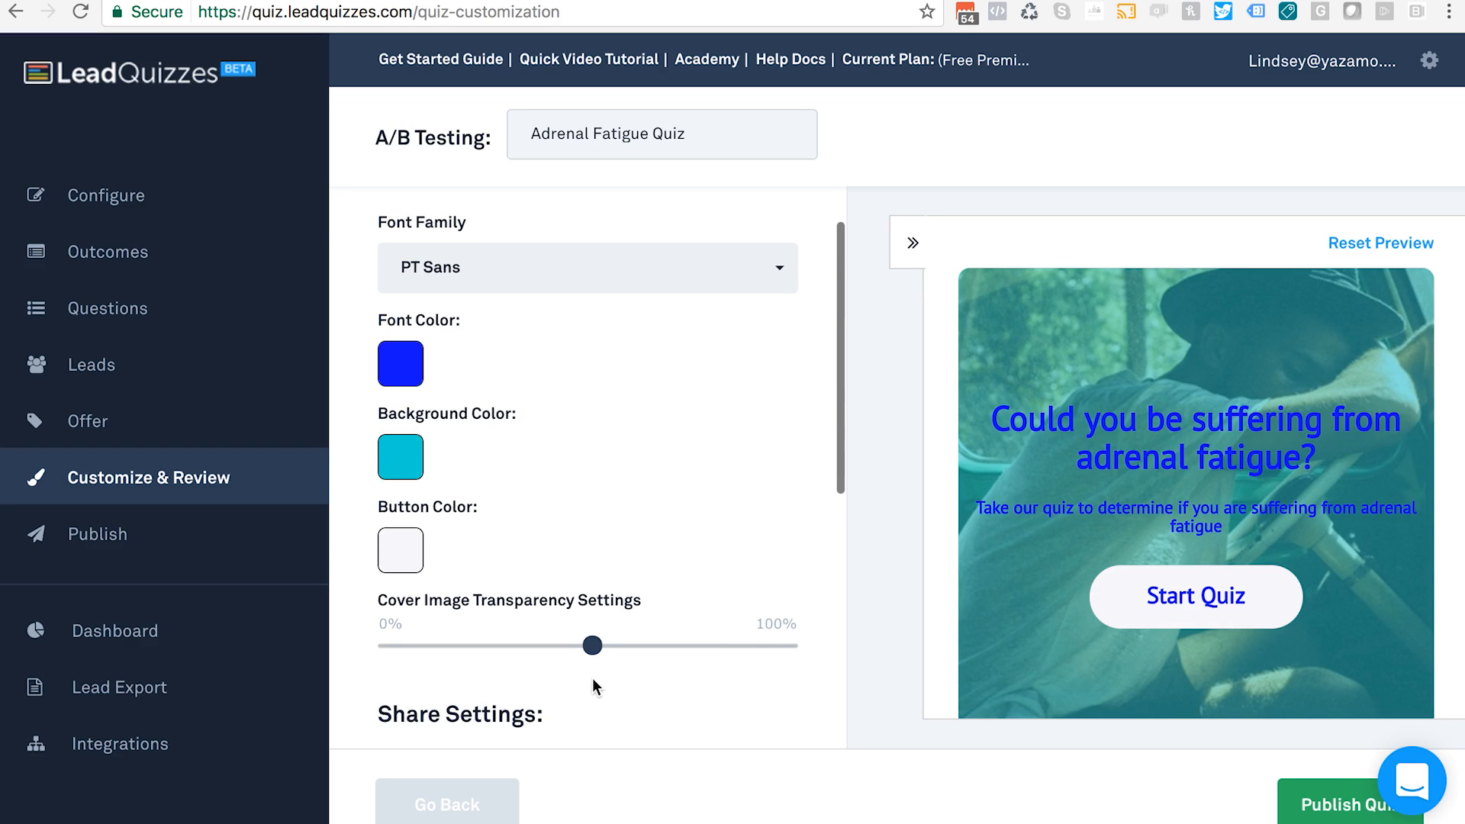
{"action": "scroll", "coordinate": [593, 681], "scroll_direction": "down", "scroll_amount": 4}
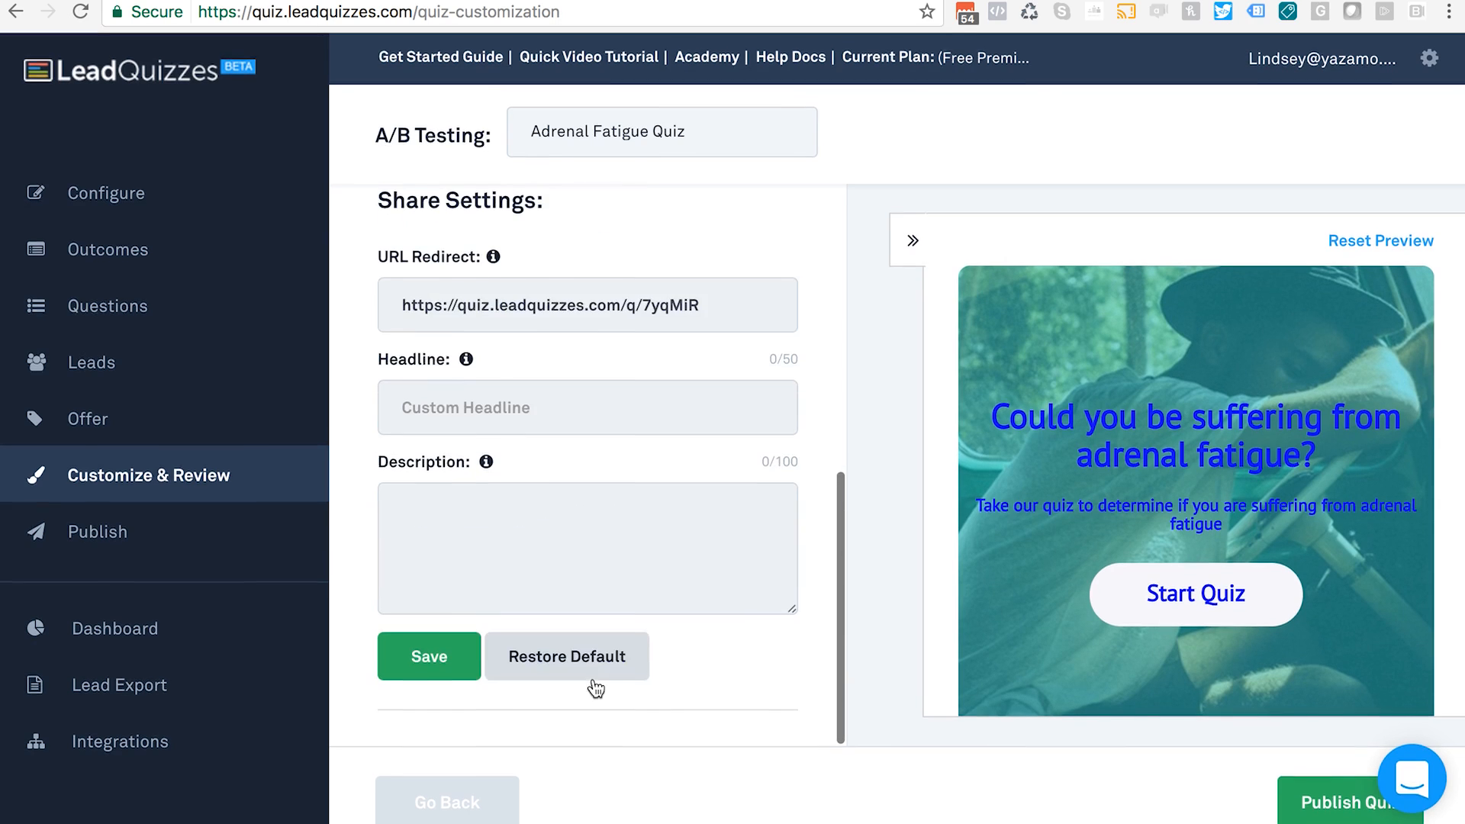
{"action": "left_click", "coordinate": [582, 660]}
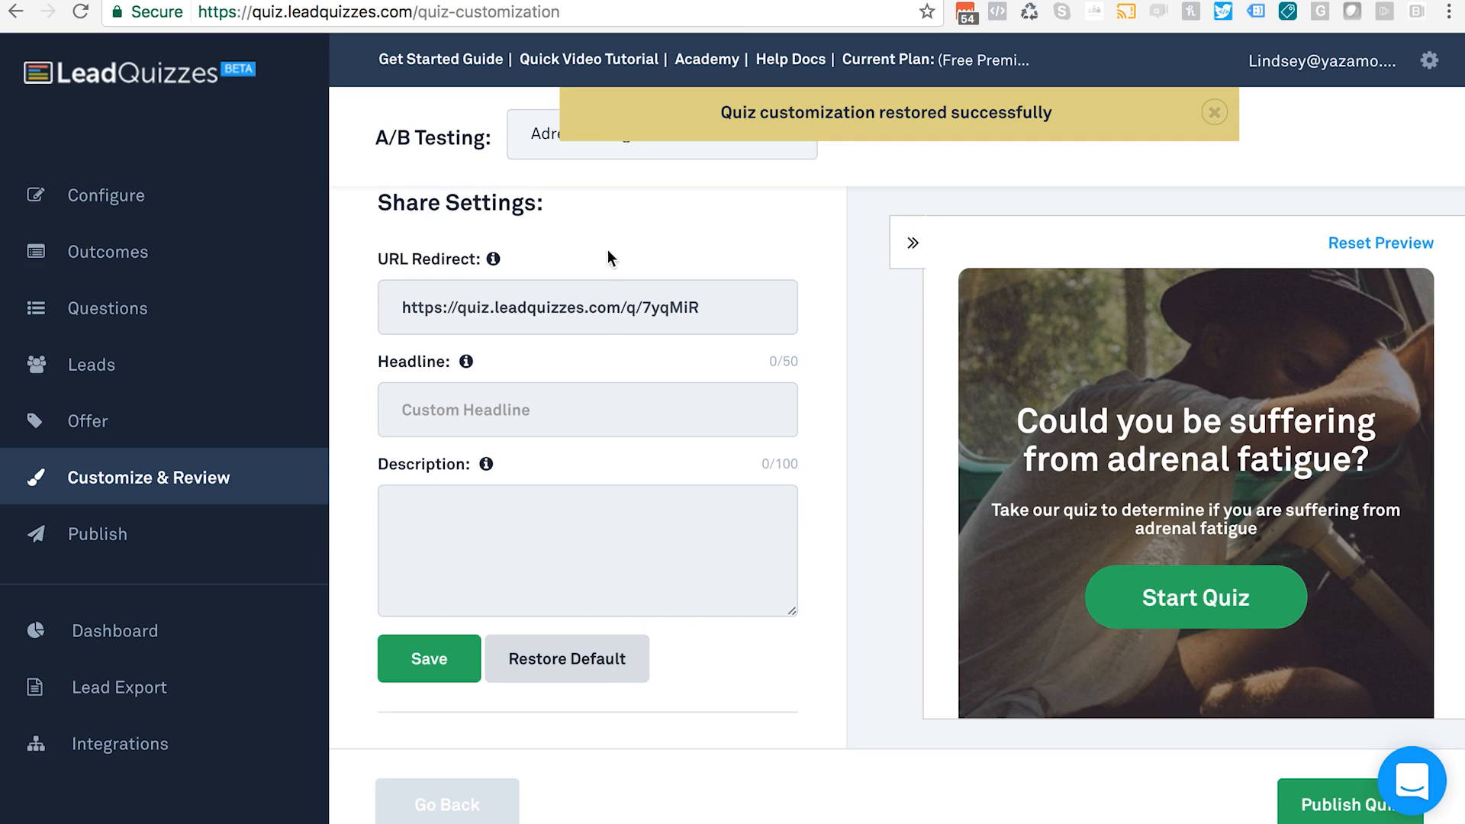
{"action": "scroll", "coordinate": [596, 238], "scroll_direction": "up", "scroll_amount": 2}
{"action": "scroll", "coordinate": [597, 238], "scroll_direction": "down", "scroll_amount": 2}
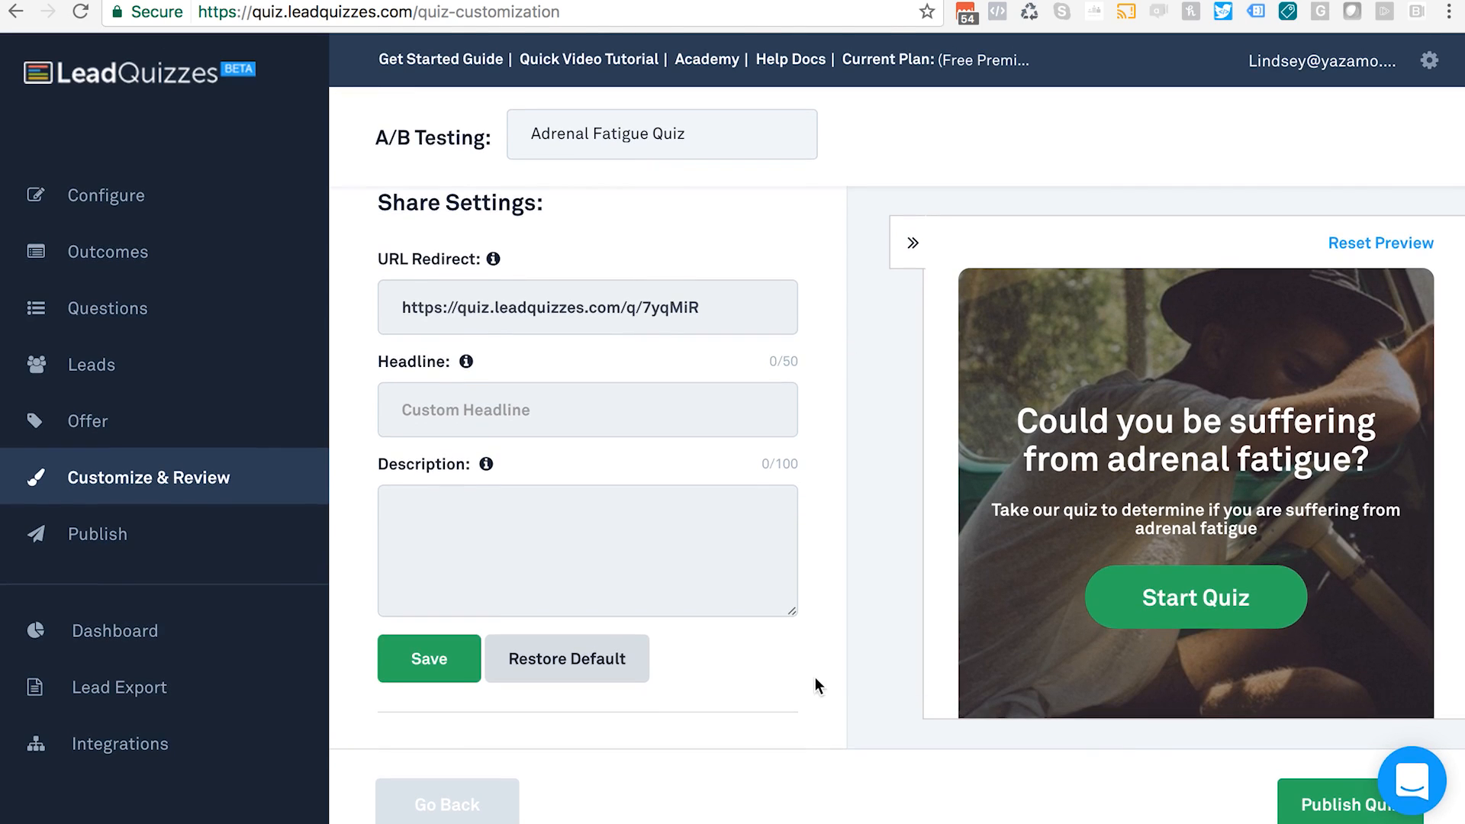
Continue to the quiz's publishing page and review the inline, exit popup and popup text embed codes.
{"action": "left_click", "coordinate": [1327, 813]}
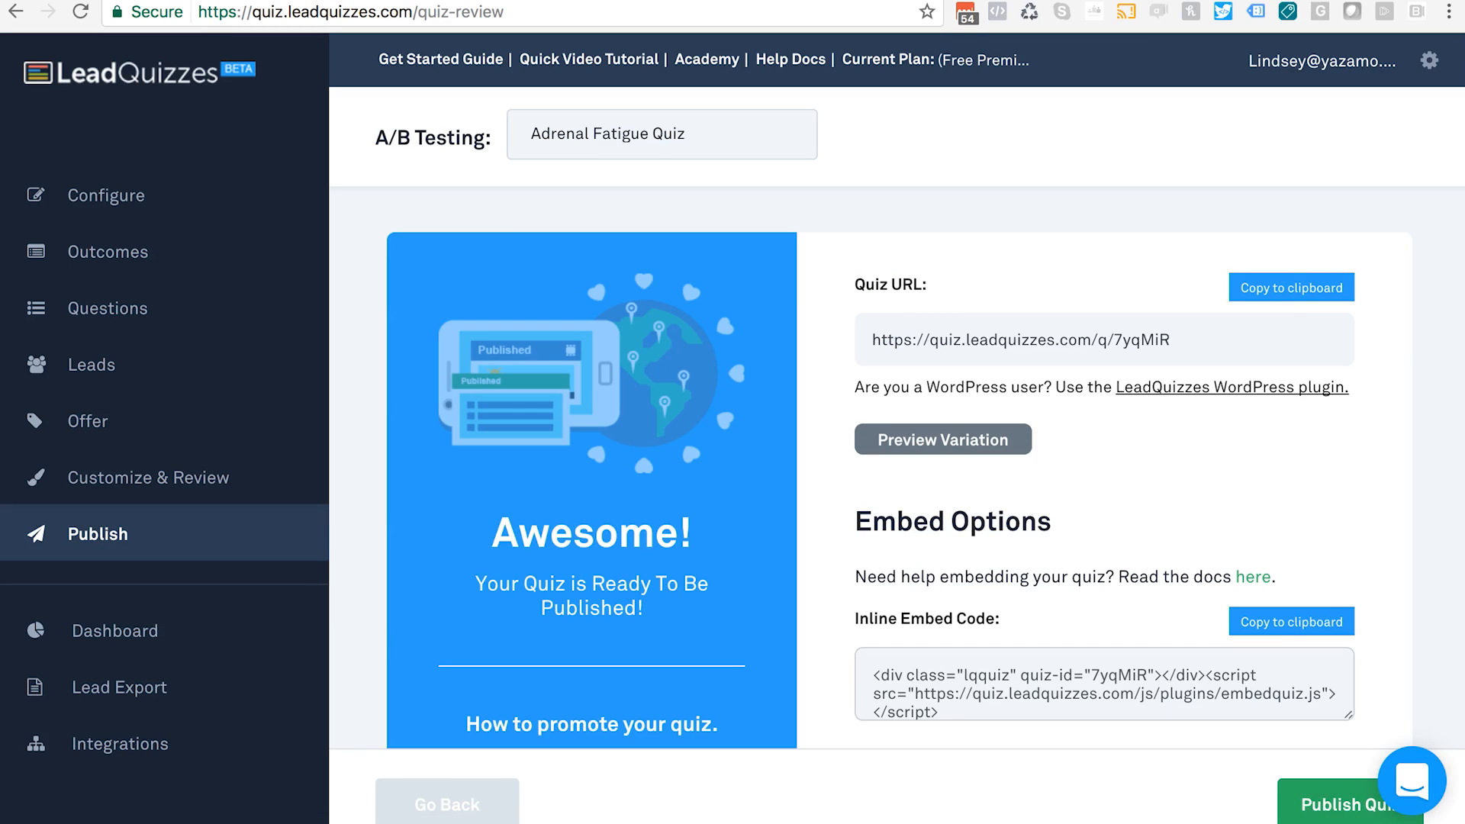
{"action": "scroll", "coordinate": [1170, 453], "scroll_direction": "down", "scroll_amount": 4}
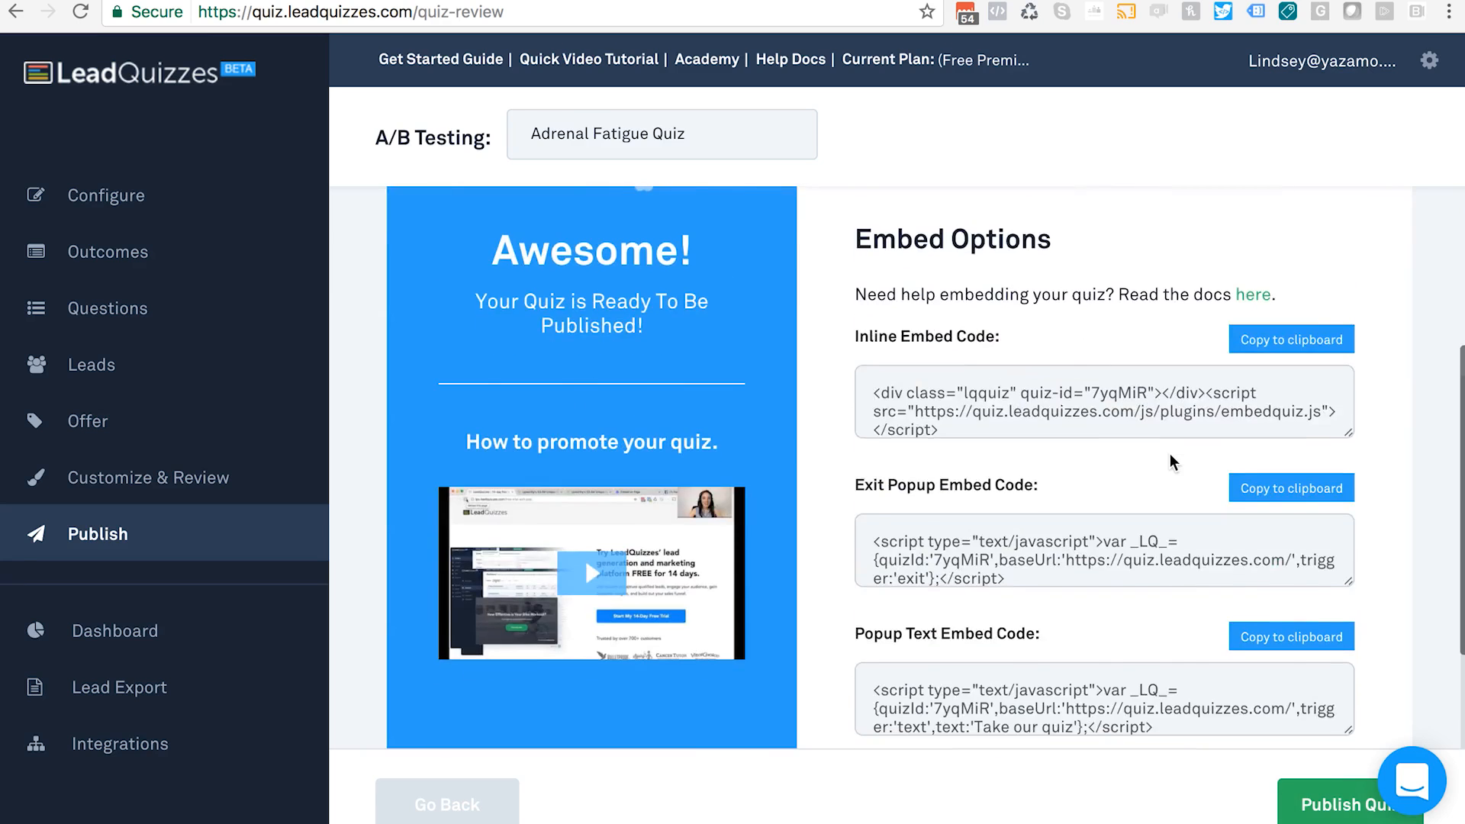
{"action": "scroll", "coordinate": [1170, 453], "scroll_direction": "up", "scroll_amount": 4}
{"action": "scroll", "coordinate": [1050, 370], "scroll_direction": "down", "scroll_amount": 4}
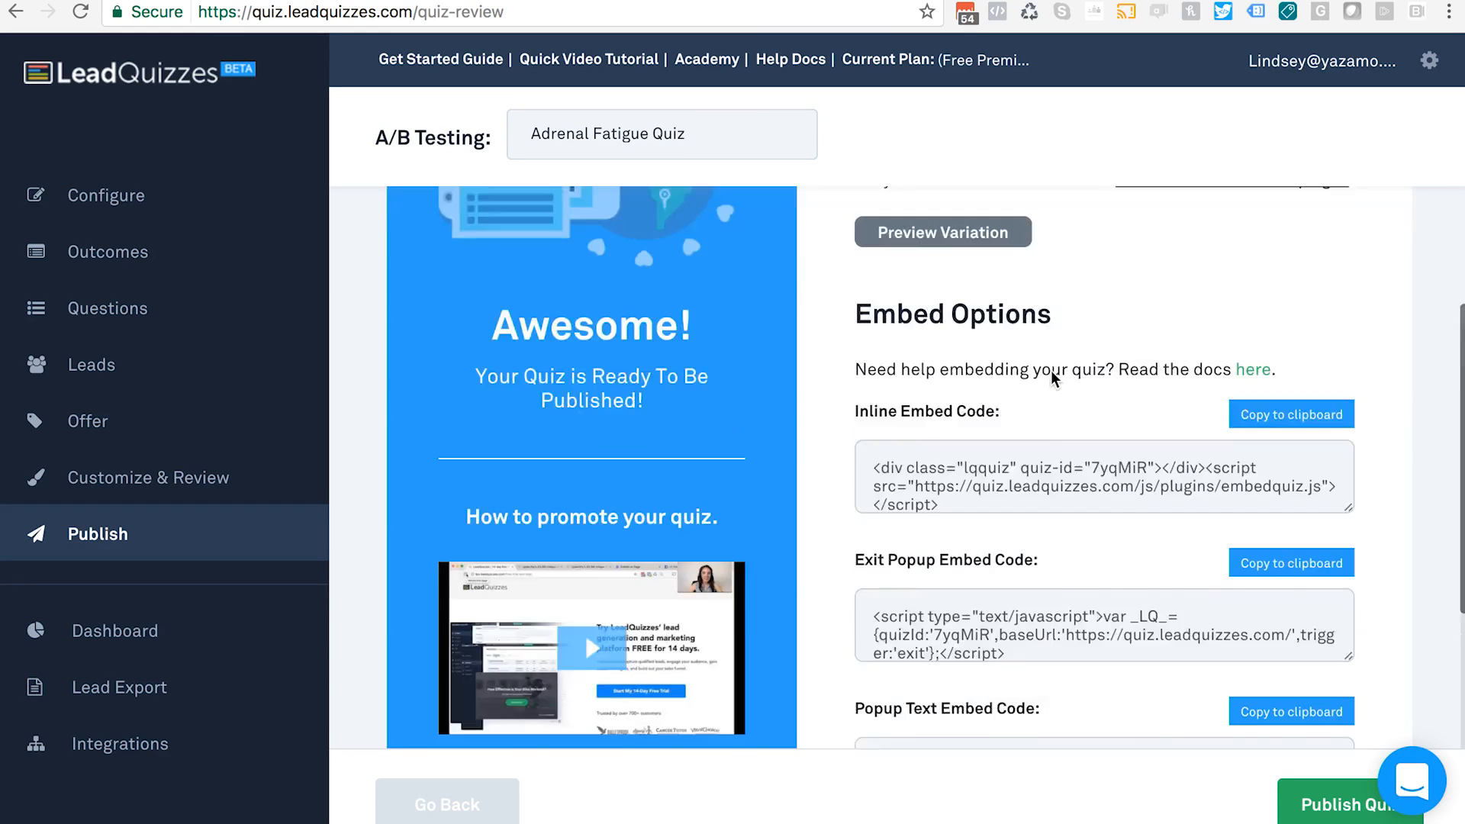